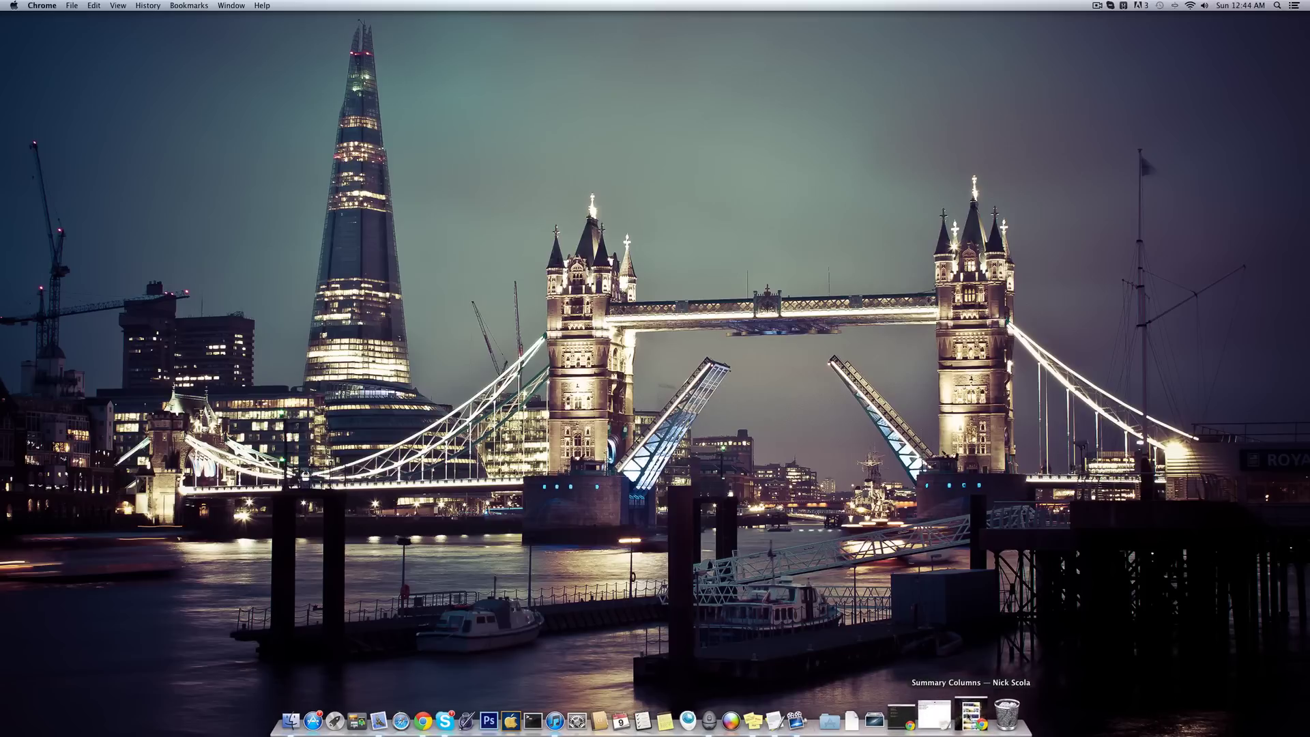
Restore the browser and review the page's three- and two-column summary blocks and their Code Injection script
click(963, 712)
drag(842, 10, 829, 9)
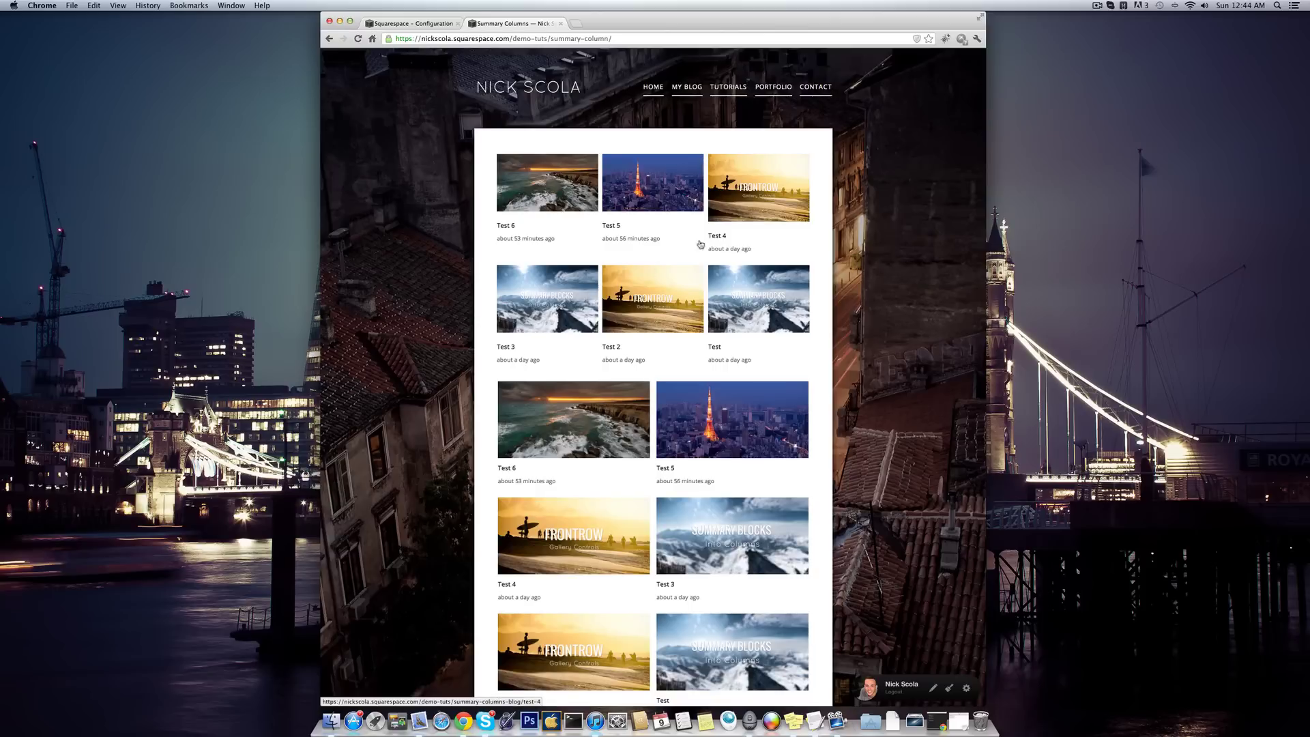
scroll(551, 298, down, 3)
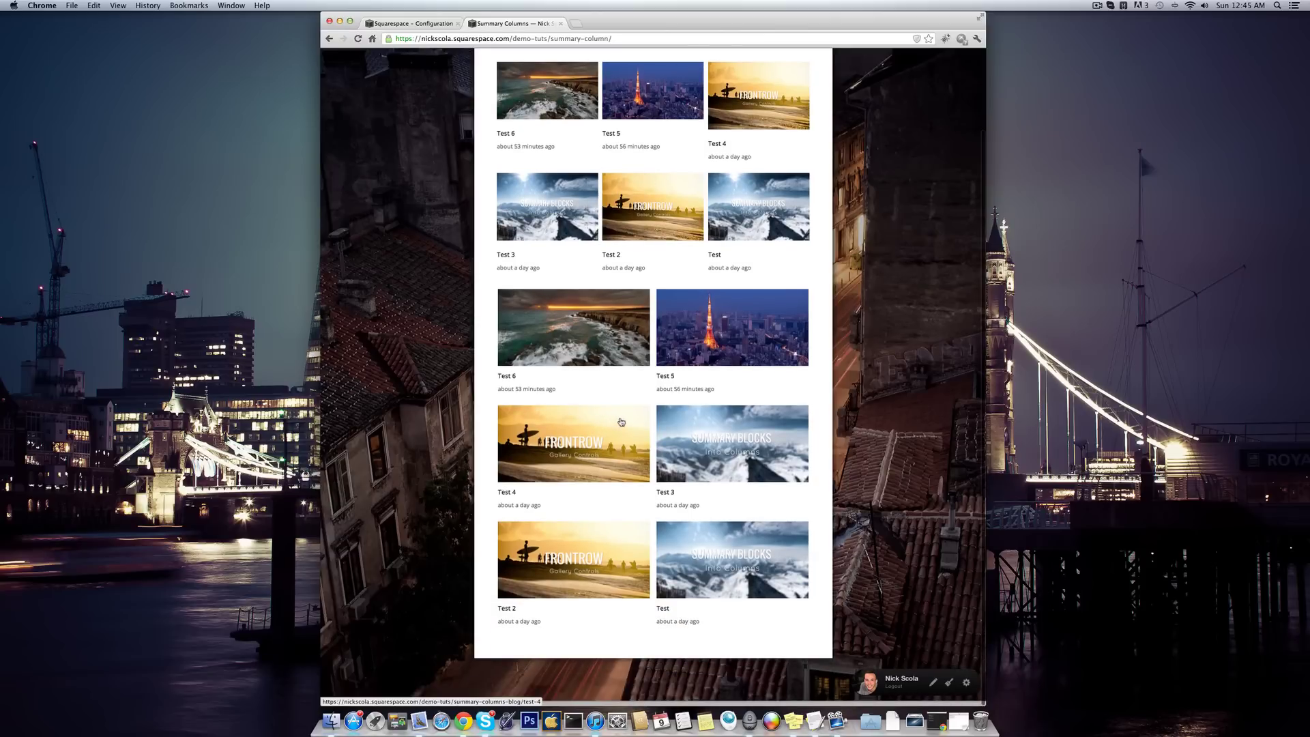
scroll(642, 424, up, 3)
scroll(645, 426, up, 2)
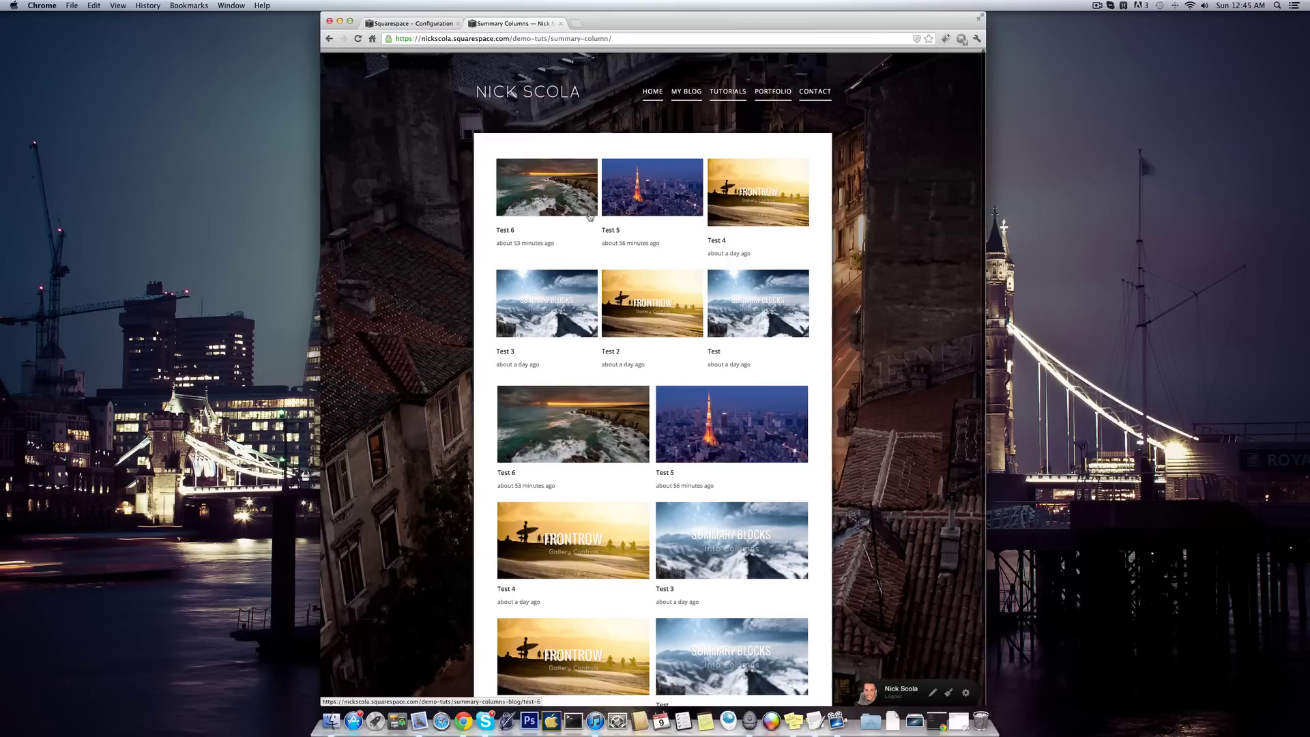
scroll(645, 468, down, 3)
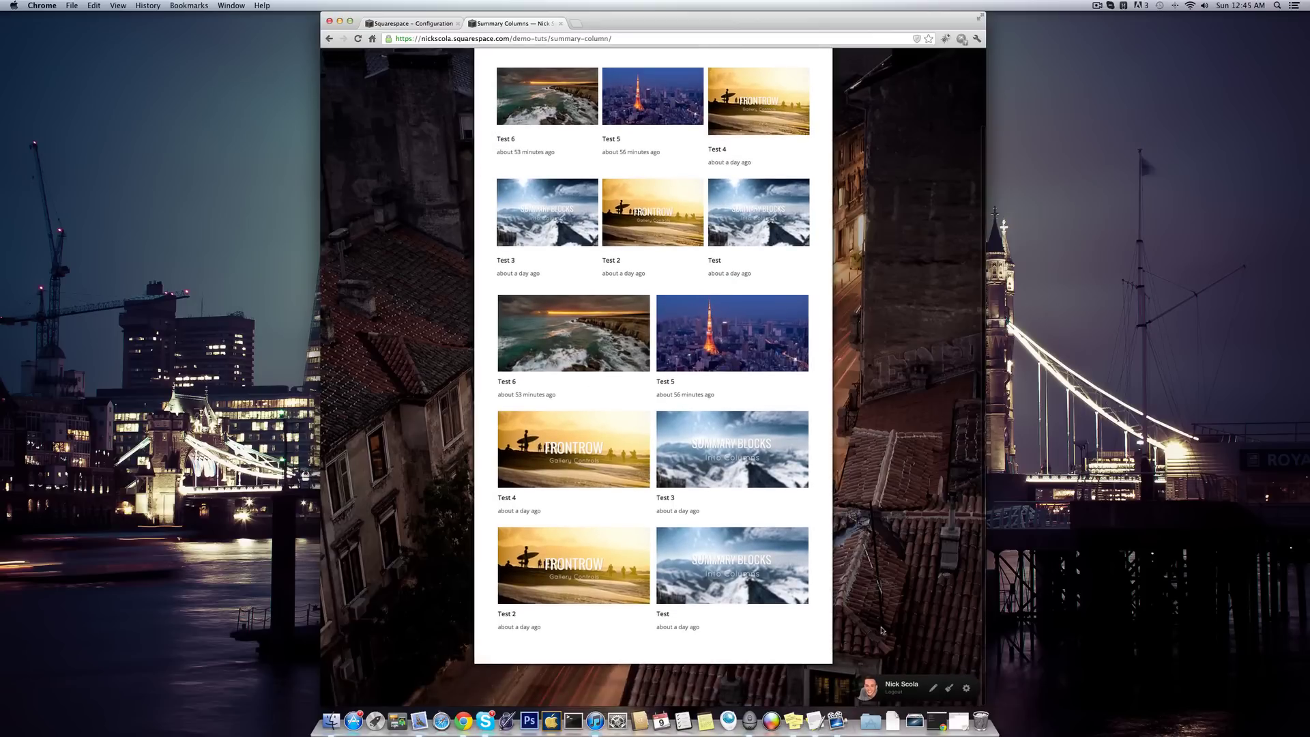
scroll(877, 630, up, 3)
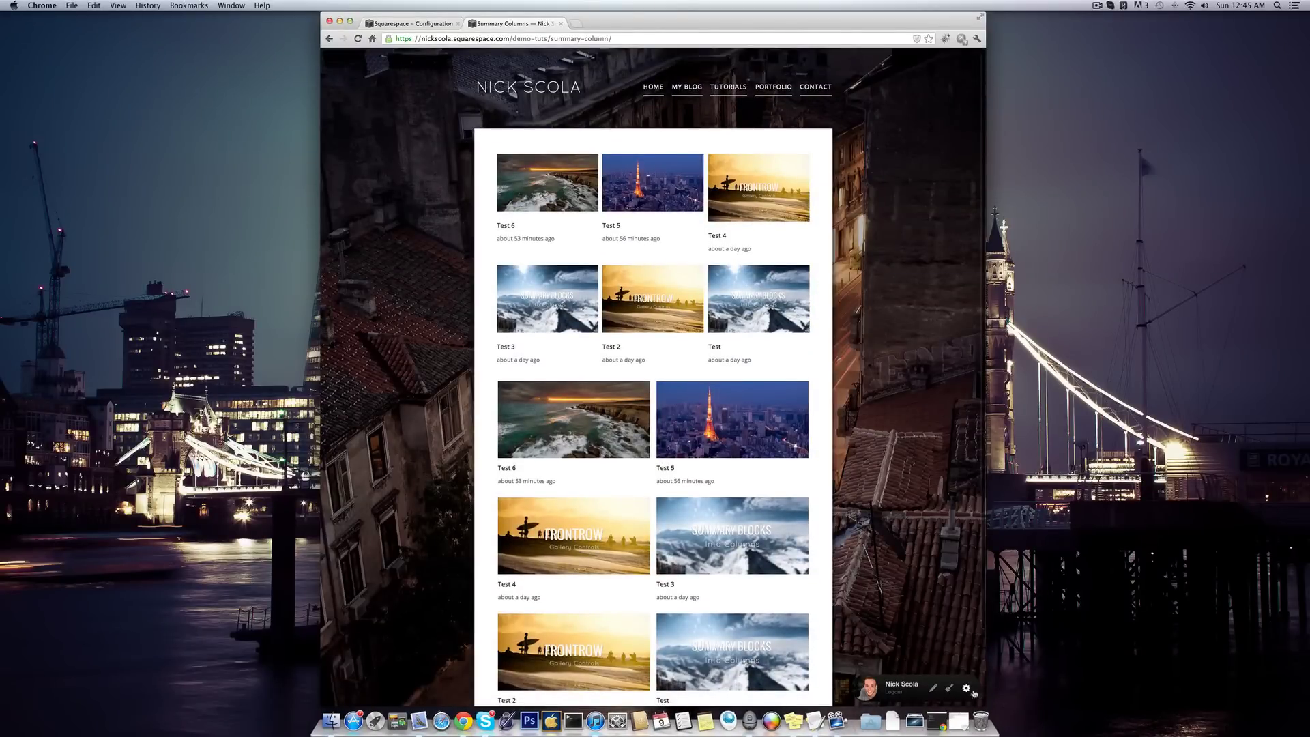
click(424, 25)
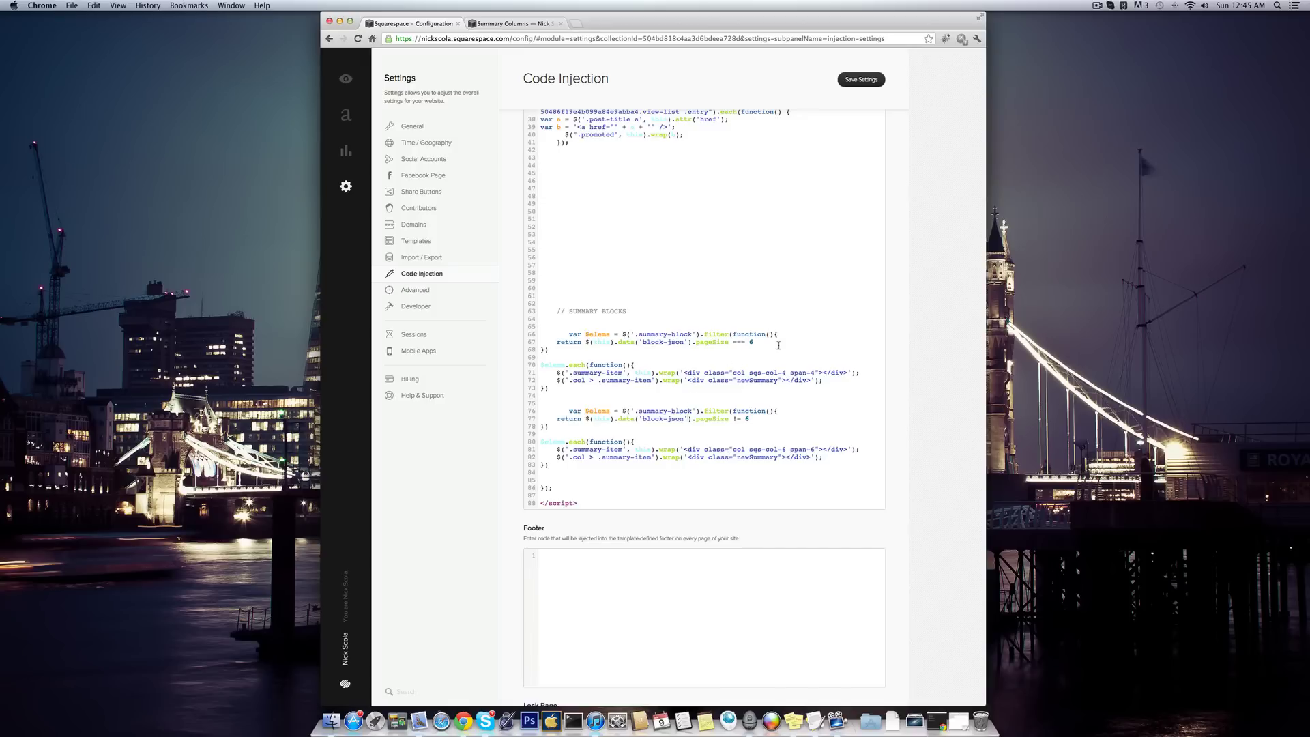
click(517, 24)
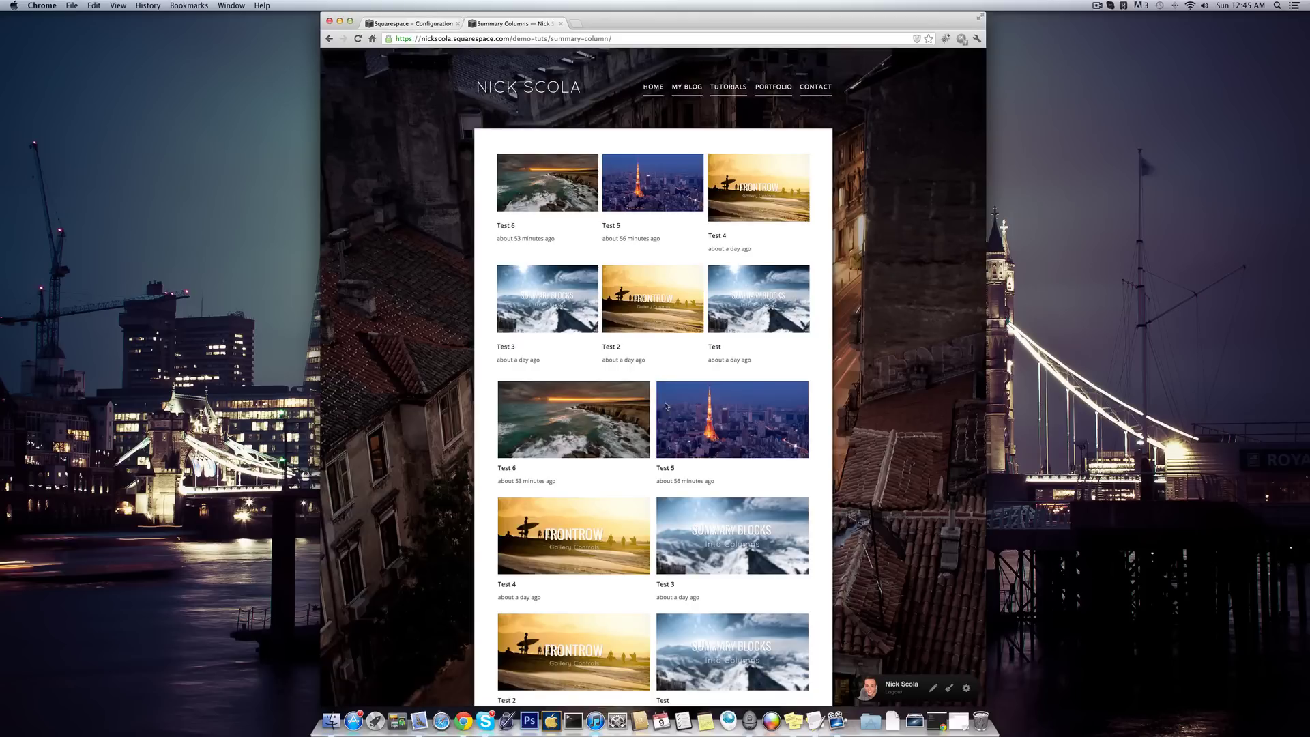
Remove both existing summary blocks from the Summary Columns page
click(933, 688)
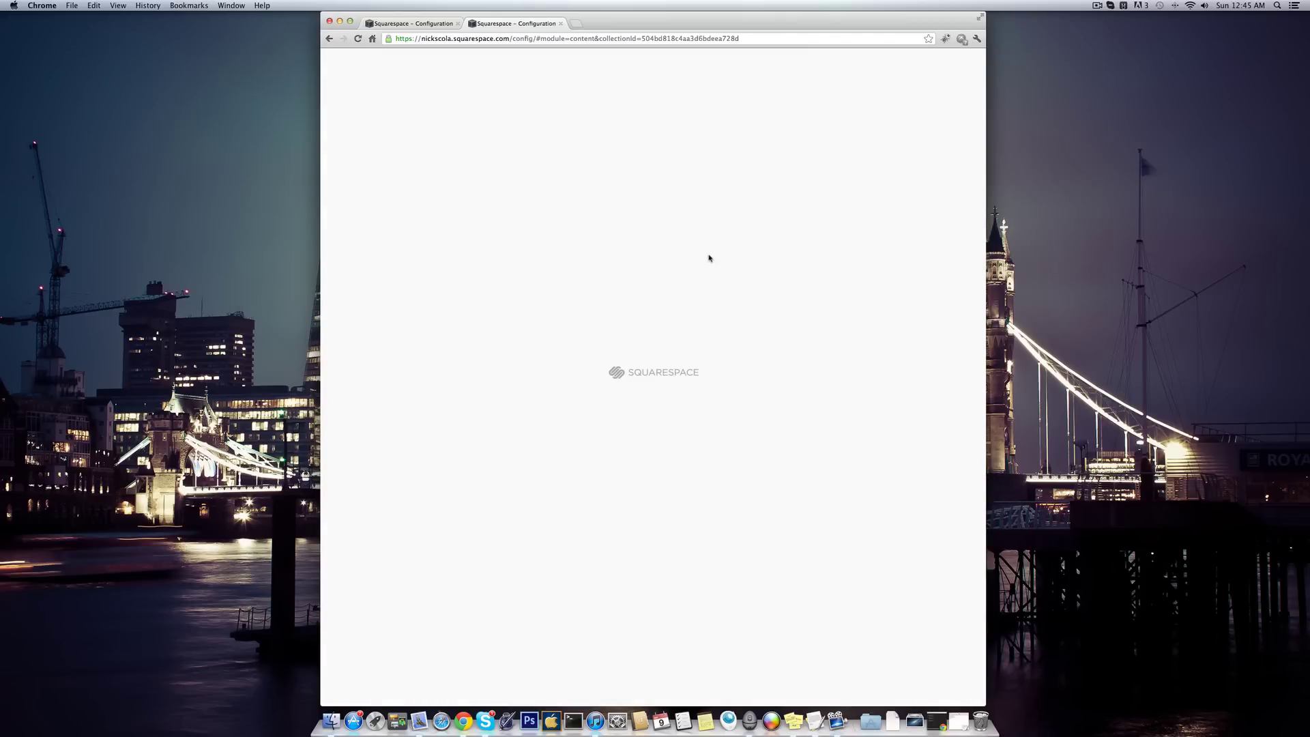
click(735, 227)
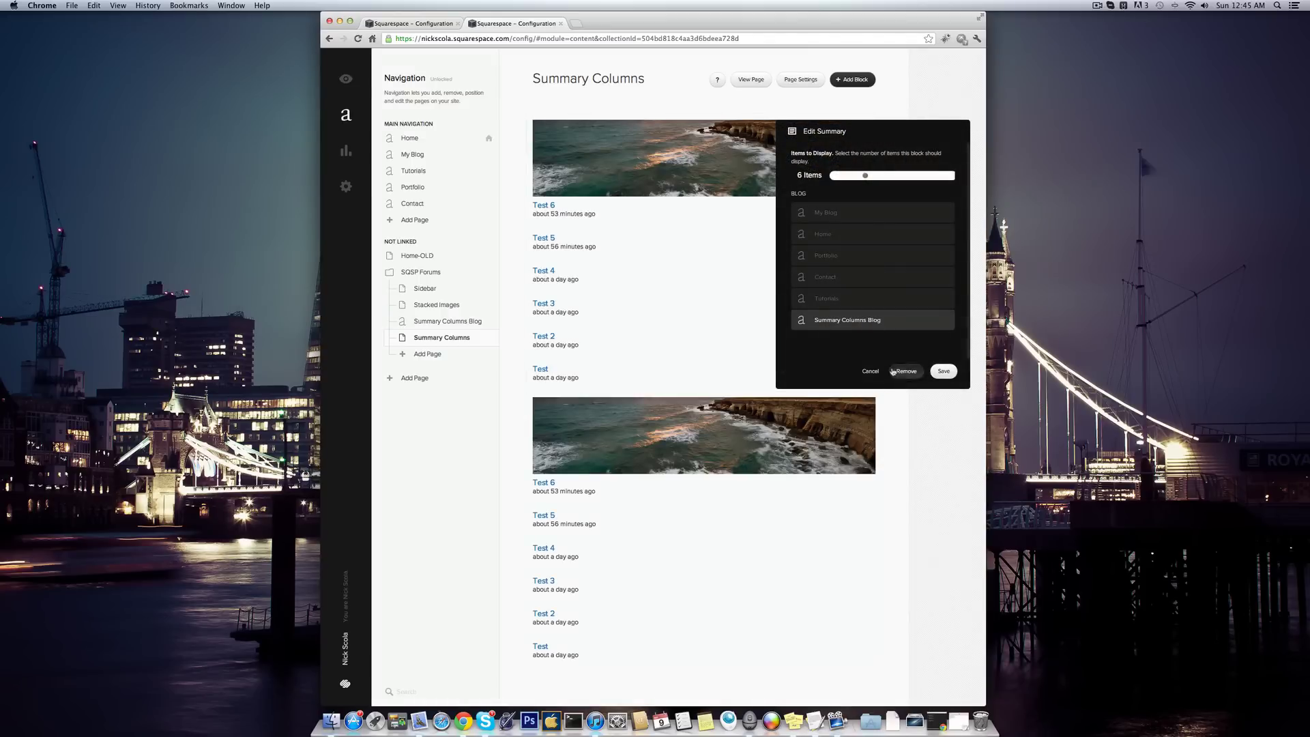
click(906, 370)
click(945, 391)
click(747, 293)
click(899, 370)
click(947, 394)
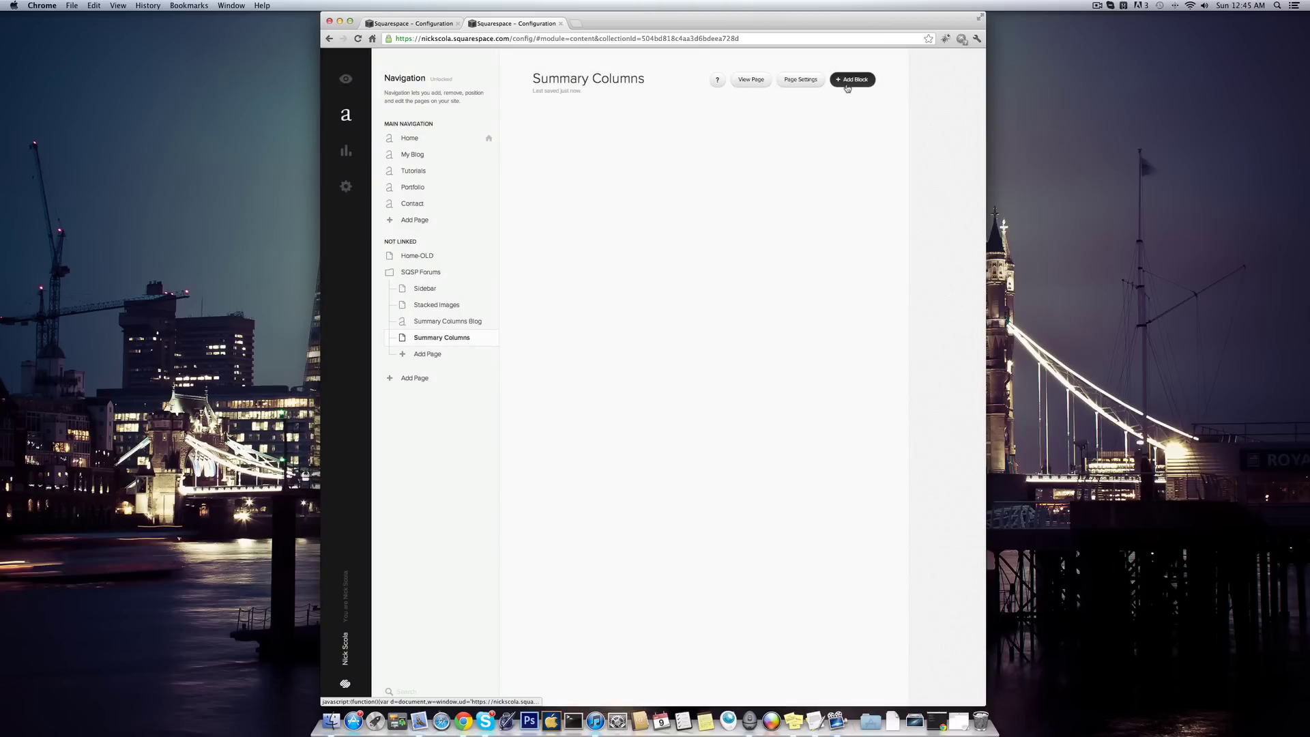
Add a summary block showing 10 items from Summary Columns Blog and view the page
click(849, 80)
click(722, 97)
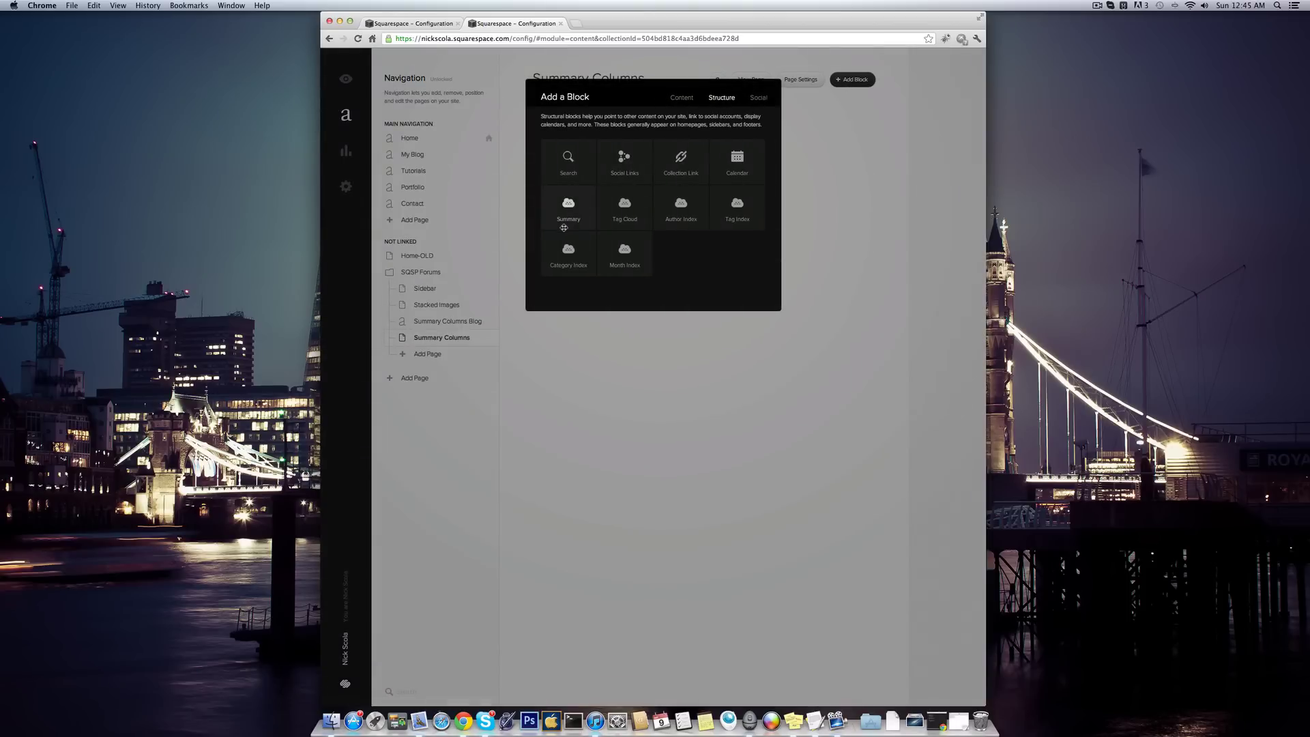
click(569, 204)
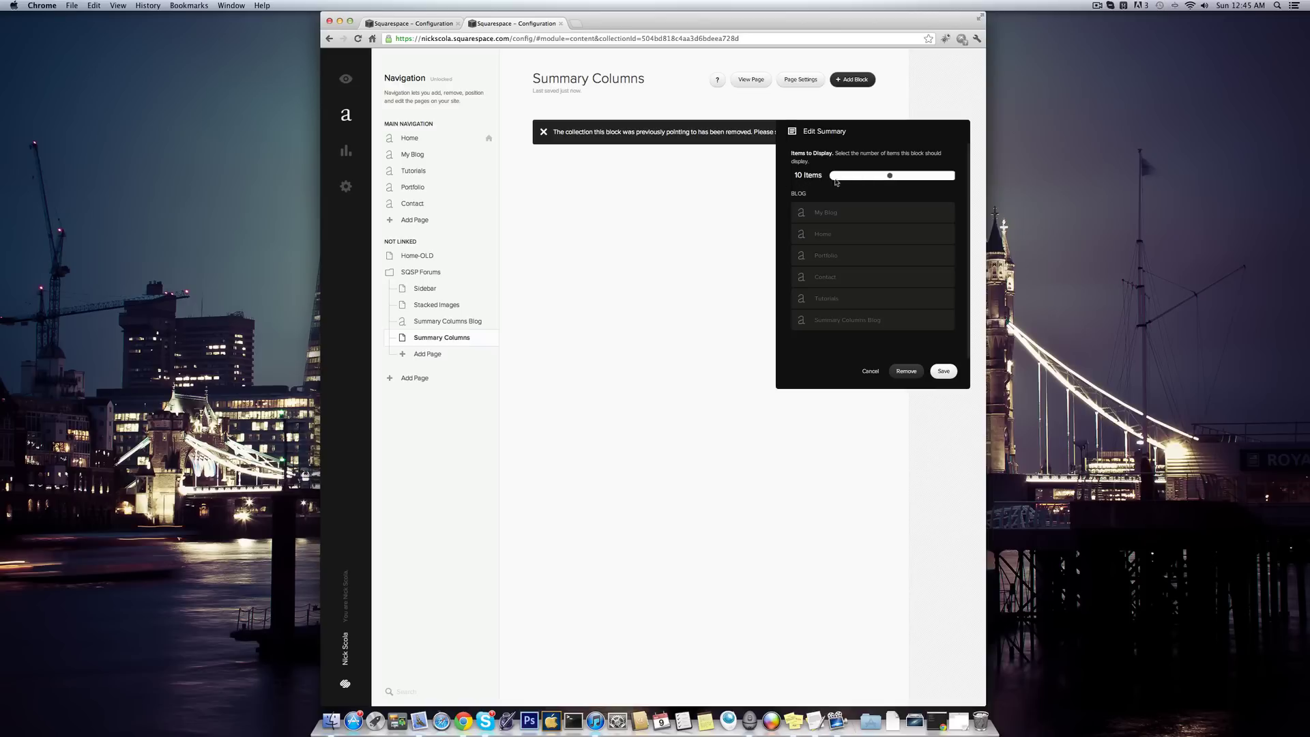
mouse_move(890, 176)
mouse_down()
mouse_move(851, 182)
mouse_move(891, 177)
mouse_up()
click(838, 327)
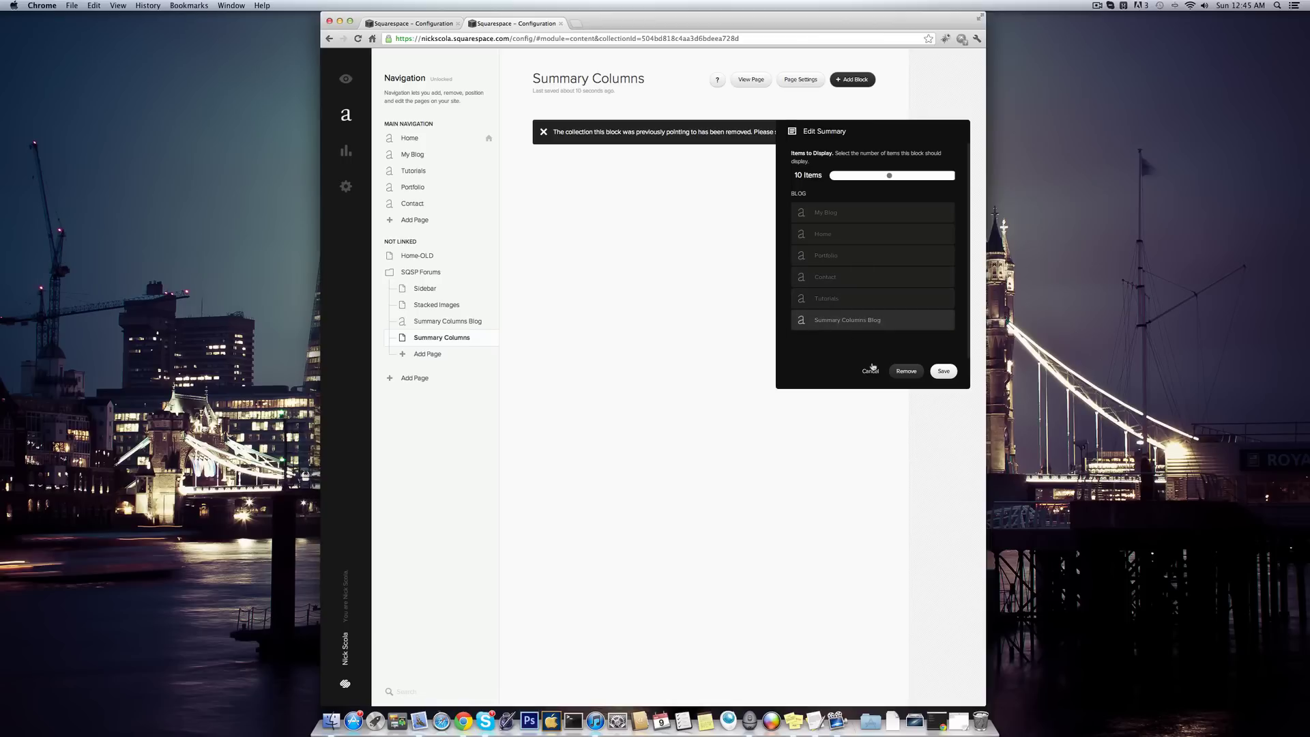
click(944, 372)
click(752, 79)
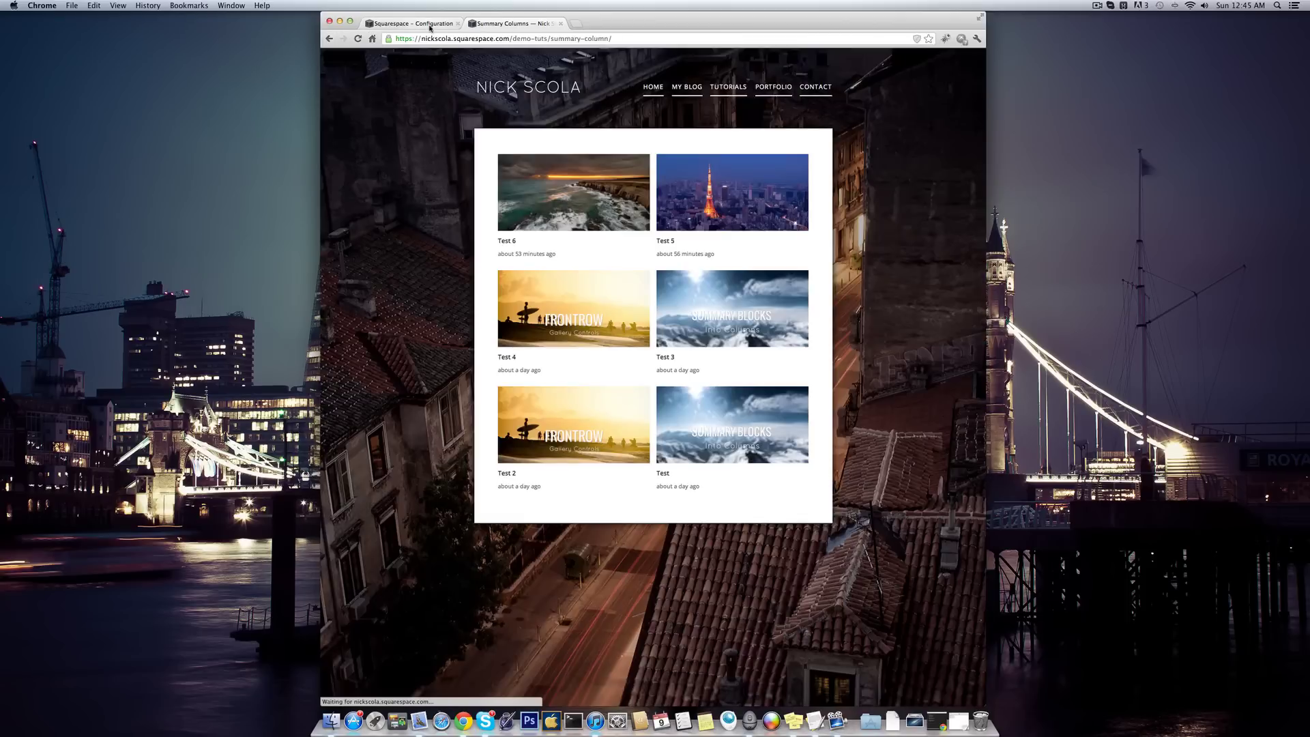
Delete the span-6 summary-block script on lines 76–84 from the header code injection
click(429, 26)
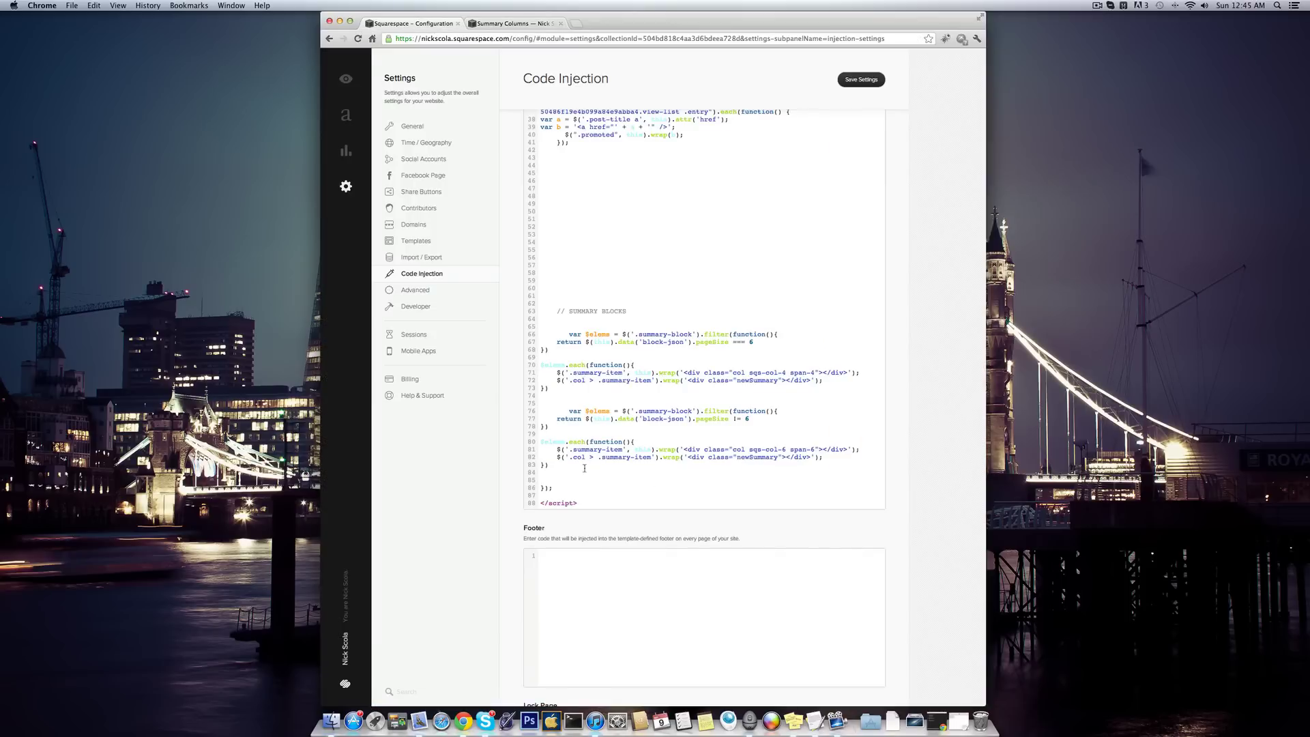
click(506, 22)
drag(546, 408, 576, 469)
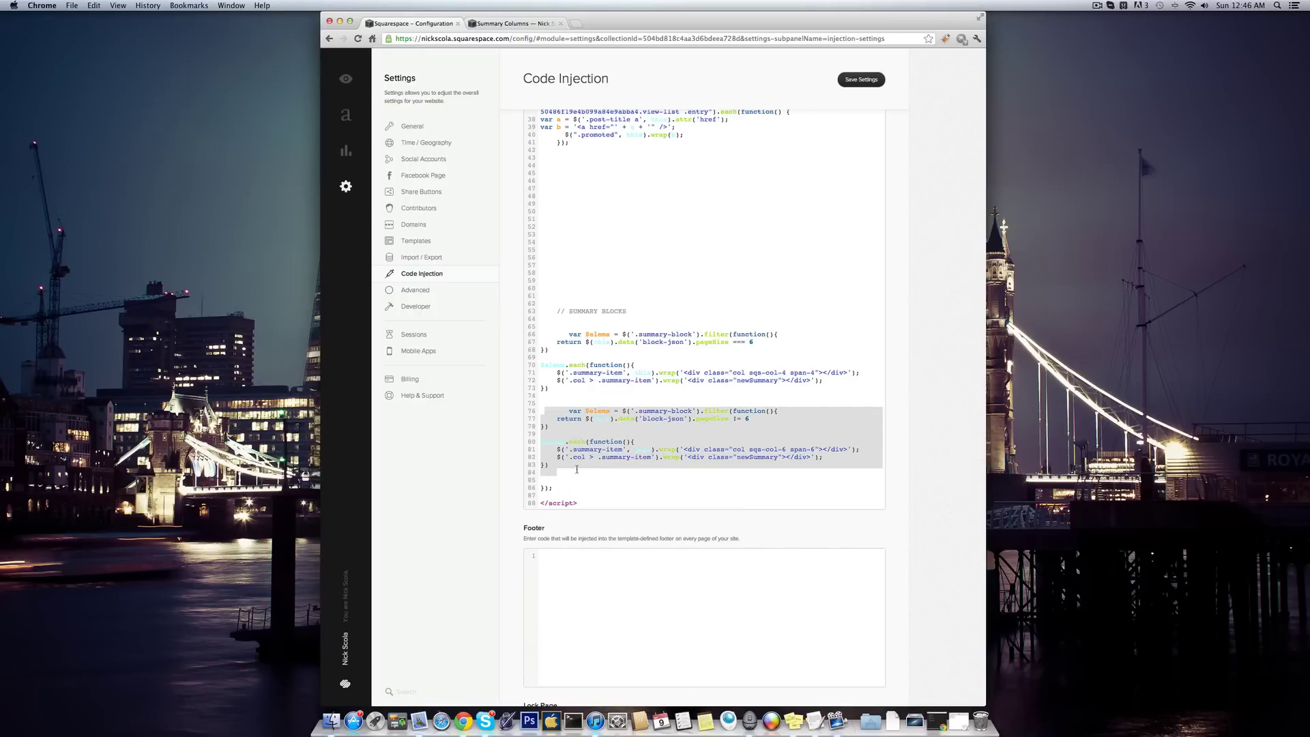
key(BackSpace)
key(Return)
key(Return)
key(Return)
key(Return)
key(Return)
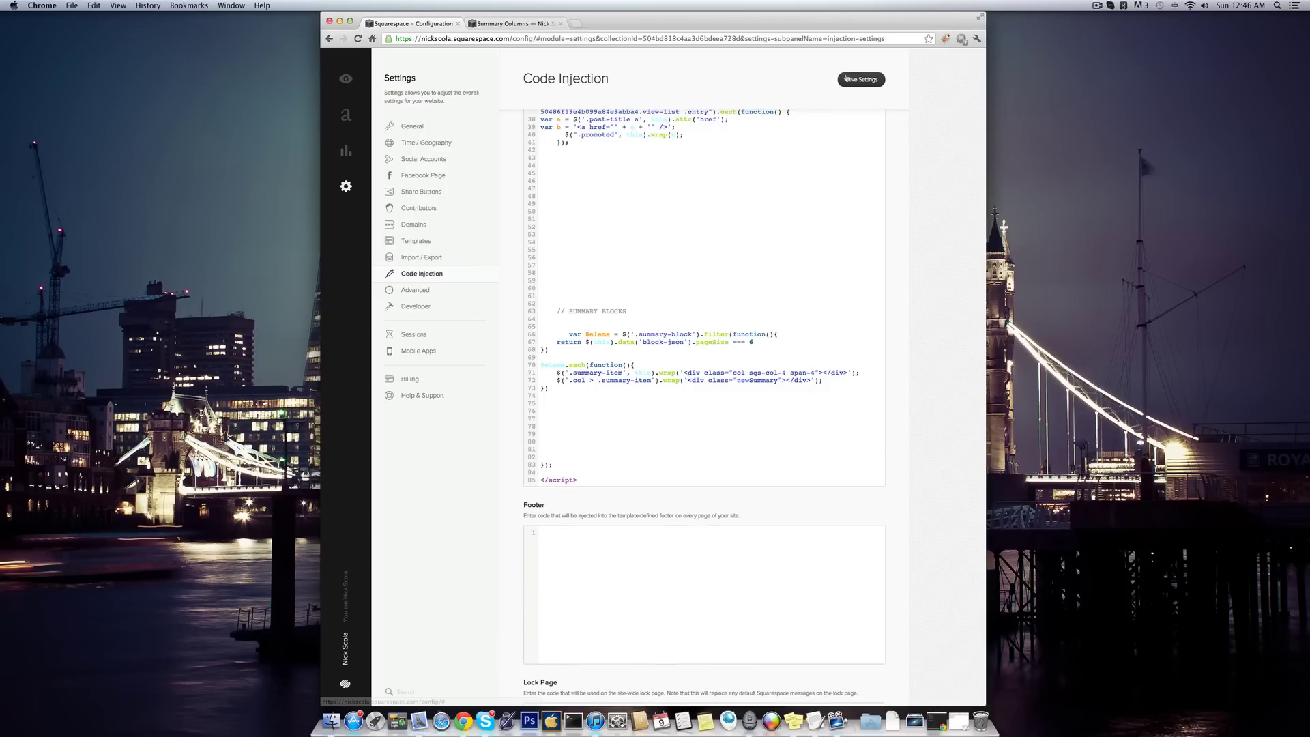
key(ctrl+Tab)
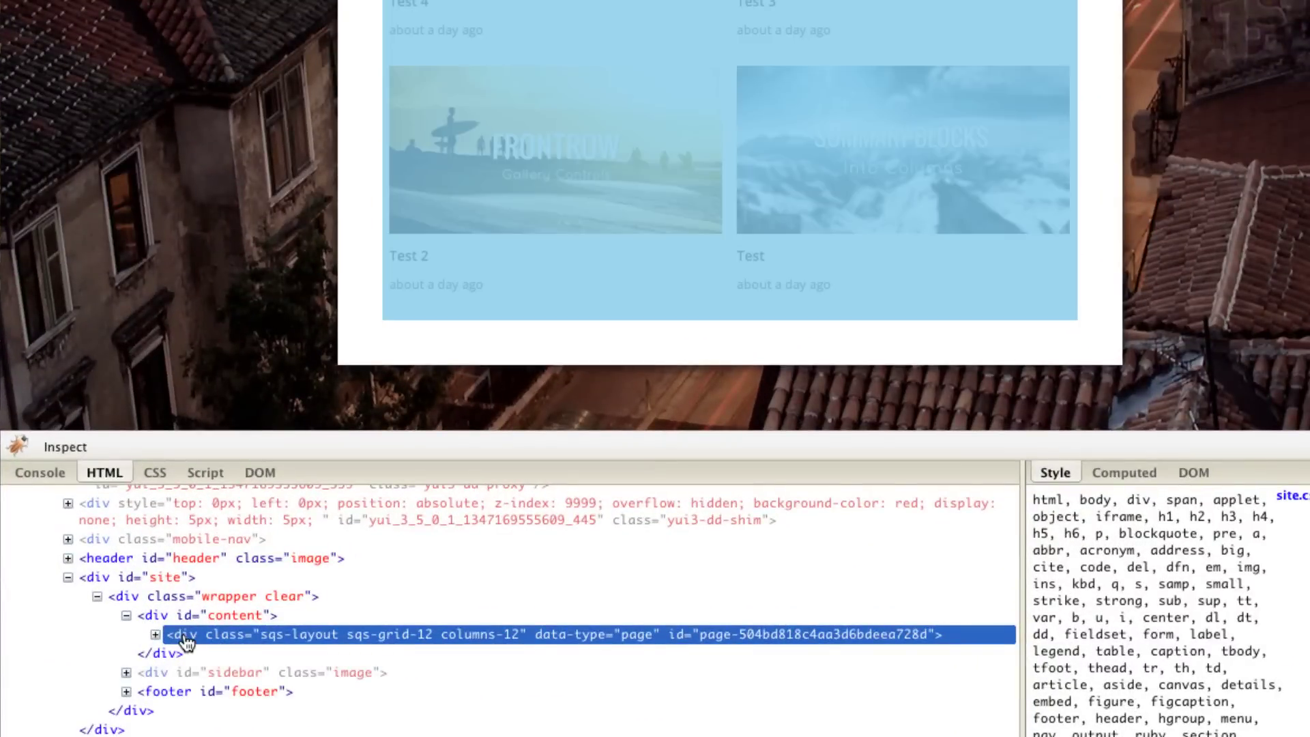
Inspect the Test 2 thumbnail and expand the summary block's markup to its data-block-json attribute
click(156, 635)
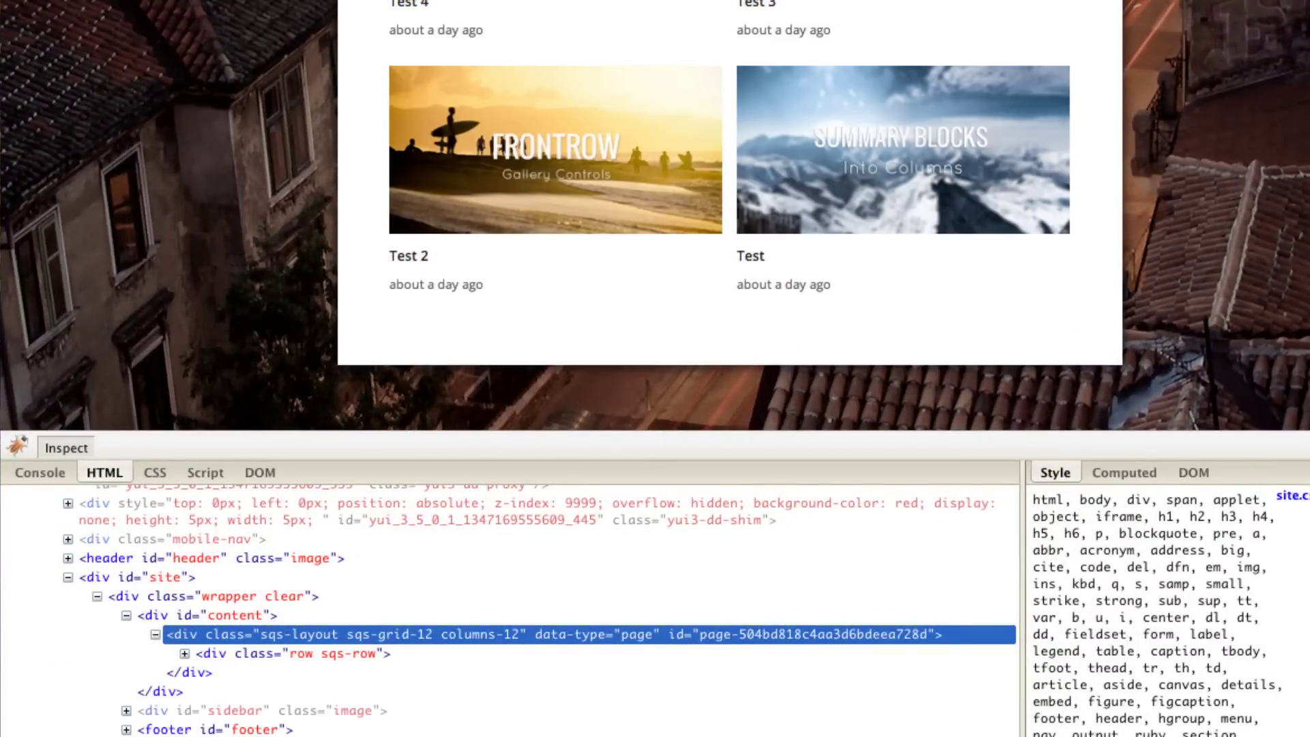
click(464, 226)
scroll(460, 591, up, 5)
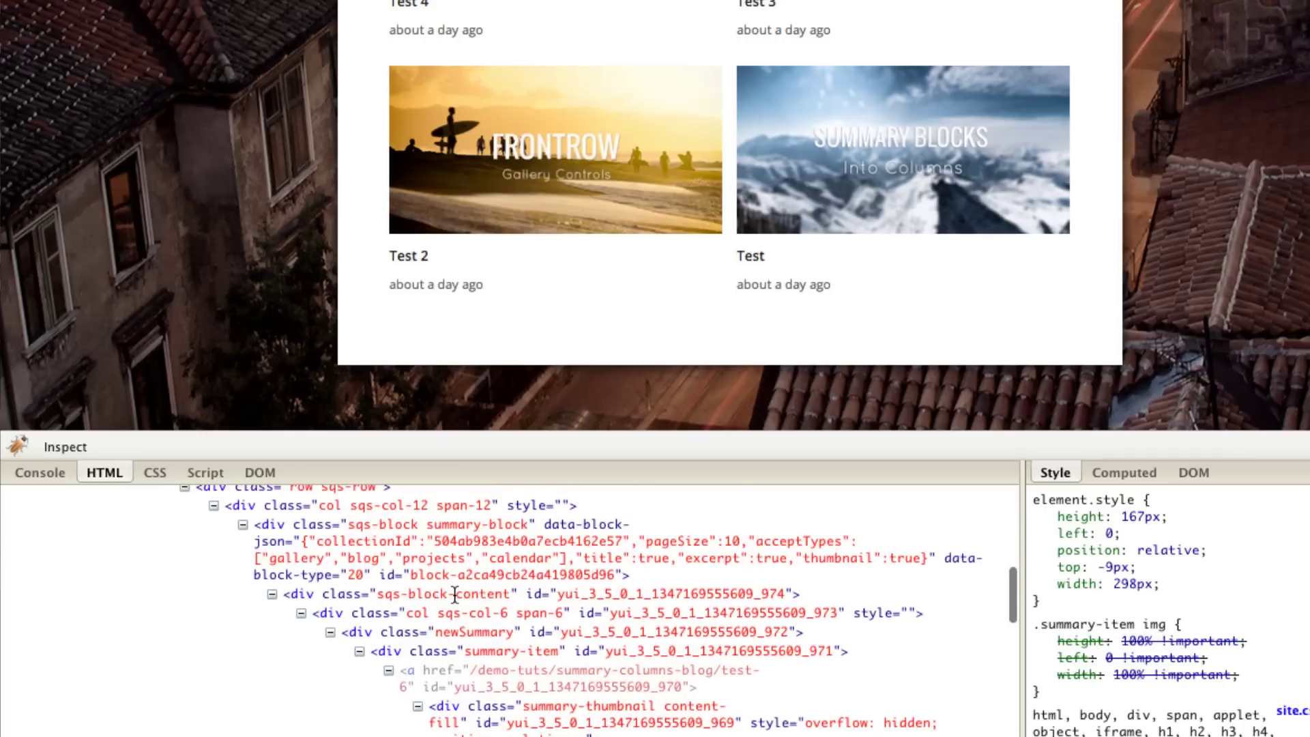
scroll(450, 590, up, 2)
scroll(395, 587, up, 2)
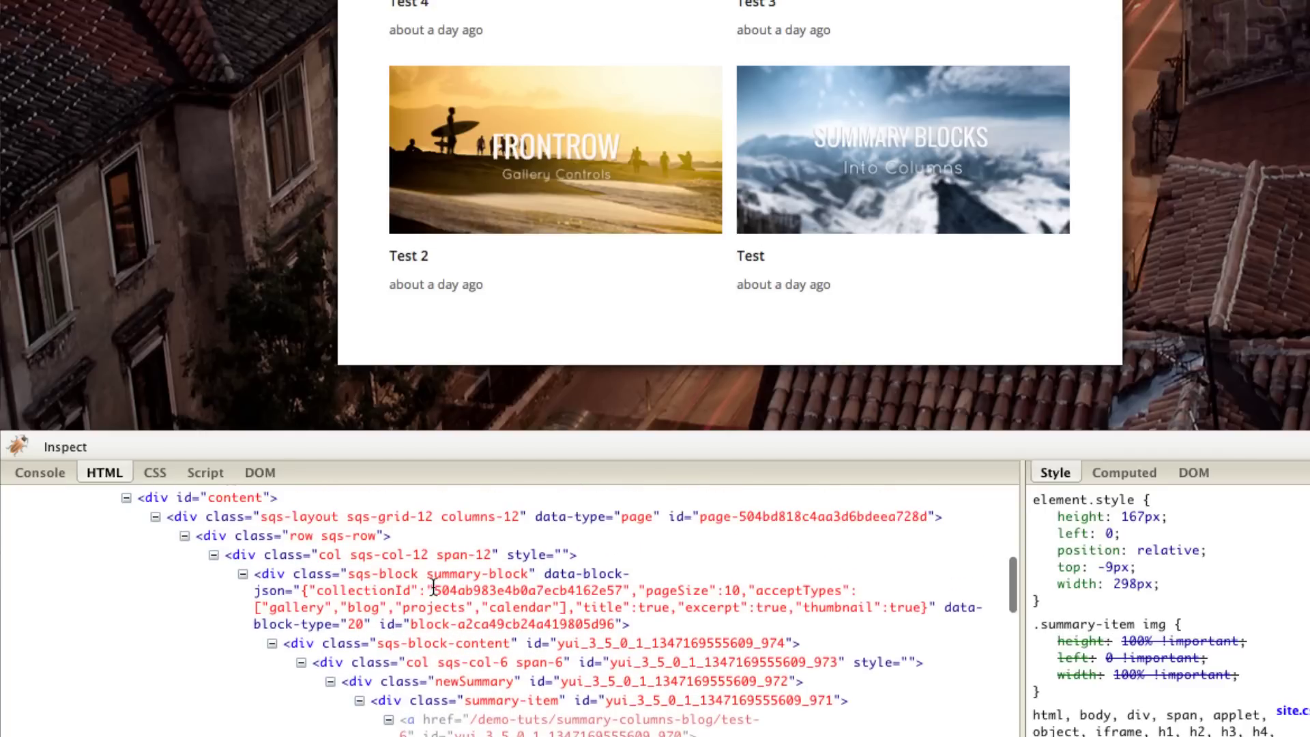
drag(427, 574, 516, 570)
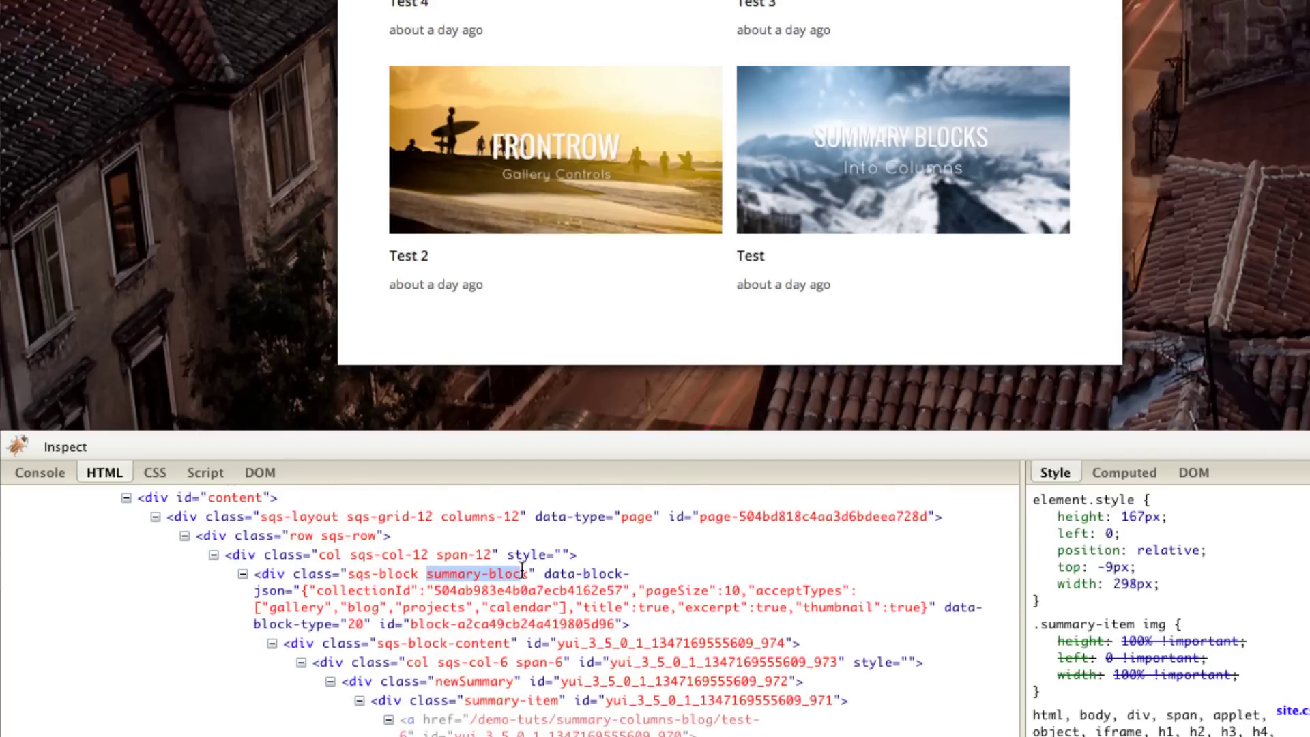
click(521, 588)
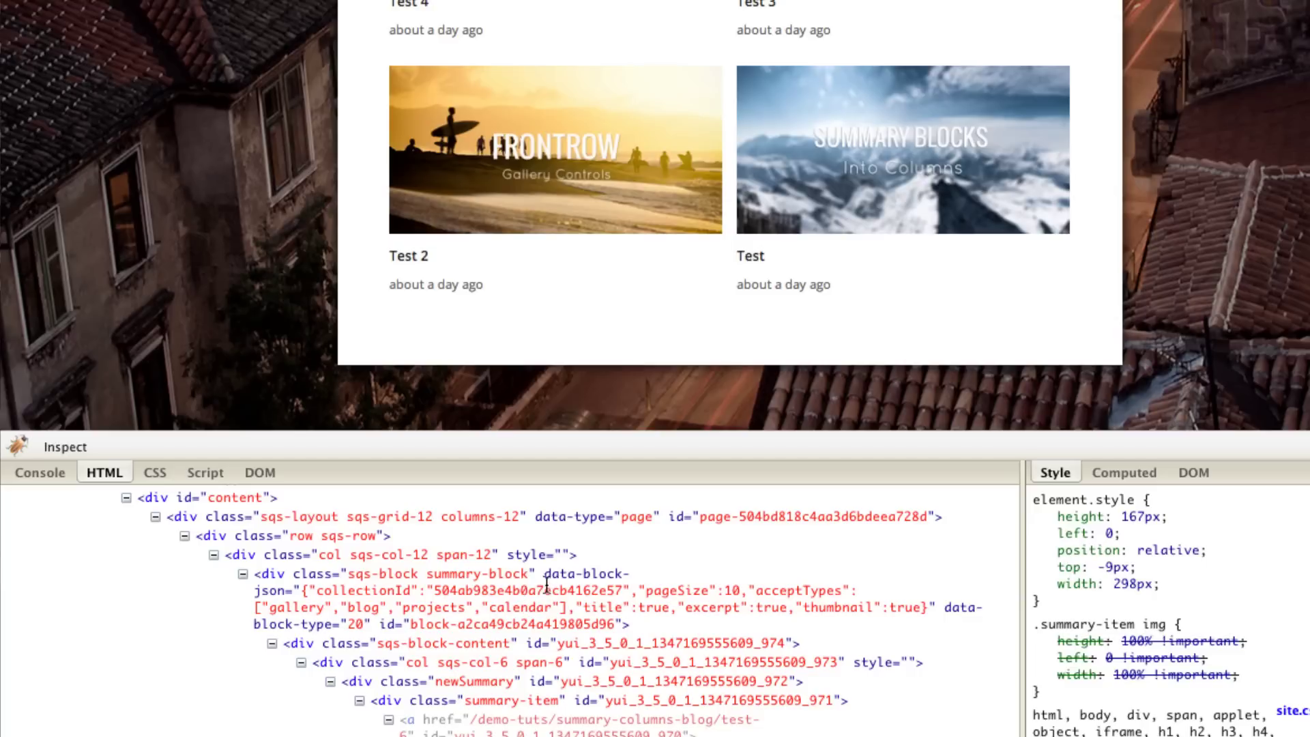
mouse_move(544, 573)
mouse_down()
mouse_move(622, 572)
mouse_move(315, 598)
mouse_up()
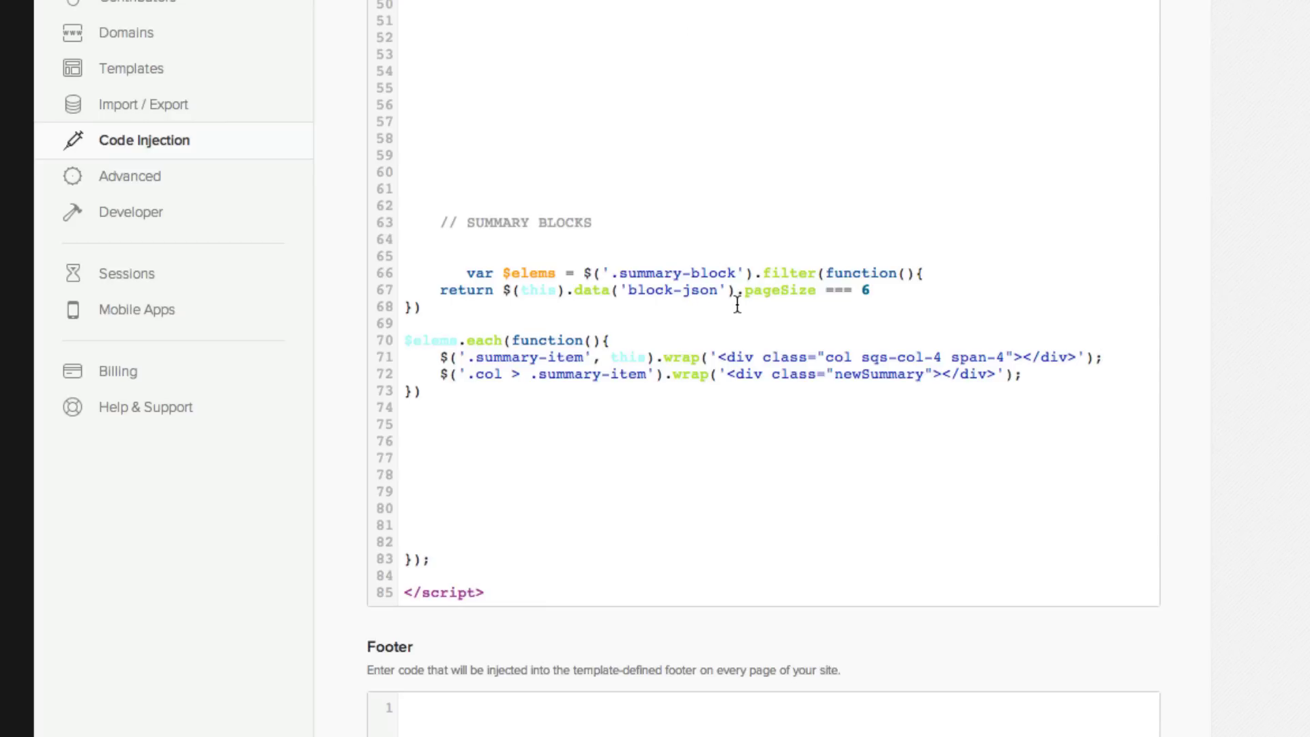
Compare the injected filter's pageSize 6 with the block JSON's pageSize of 10
drag(745, 290, 815, 290)
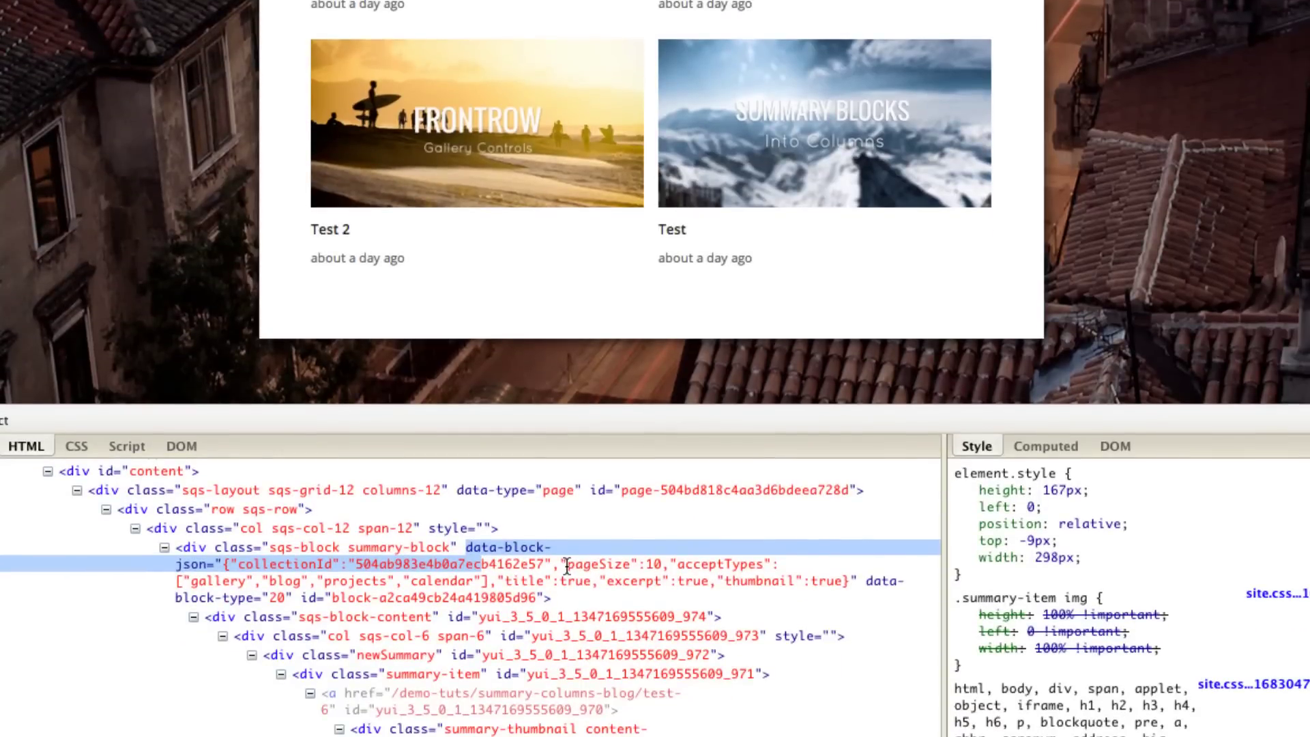
drag(568, 565, 627, 563)
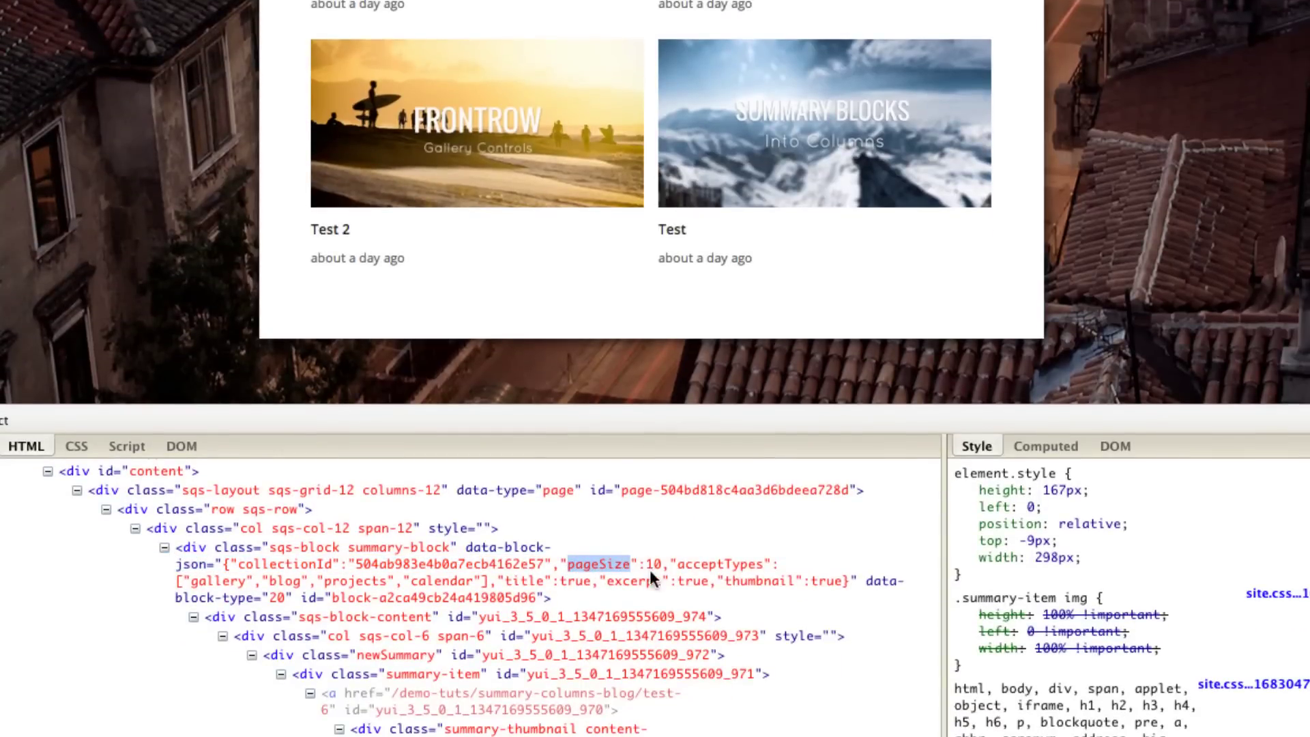
drag(647, 565, 655, 571)
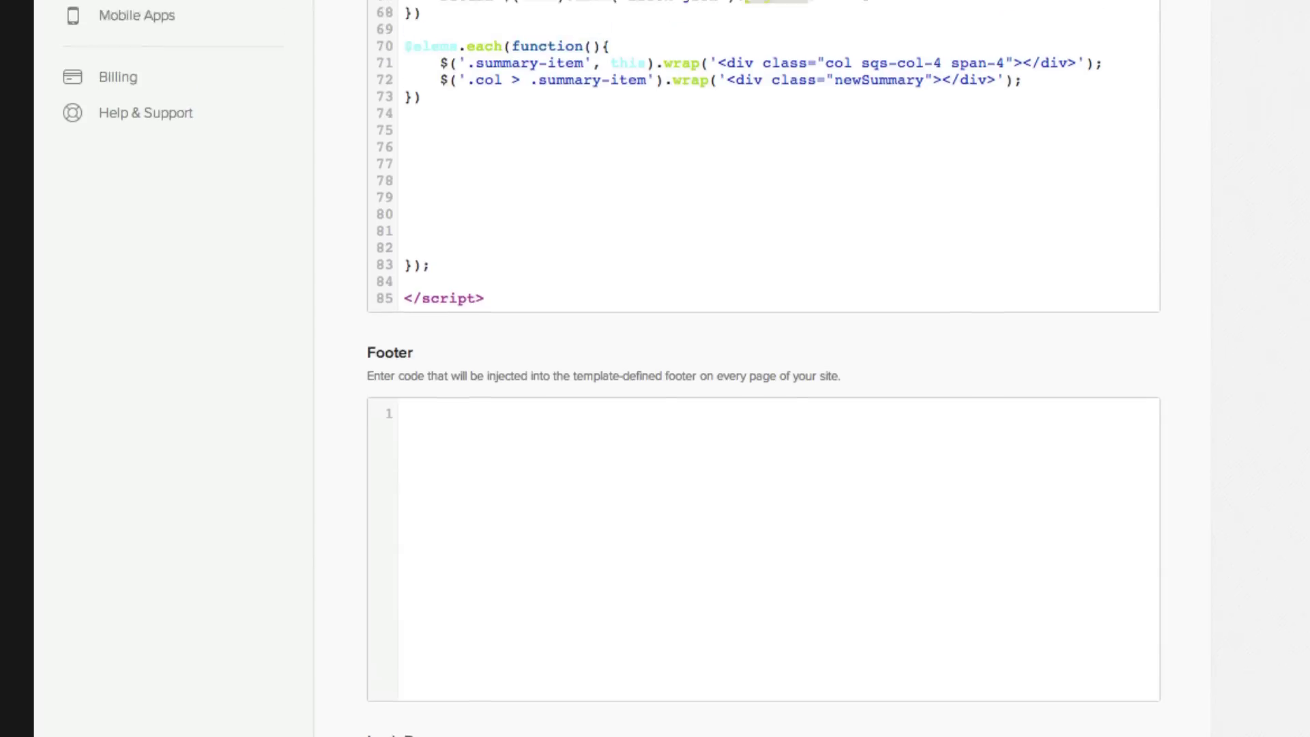
scroll(764, 369, up, 2)
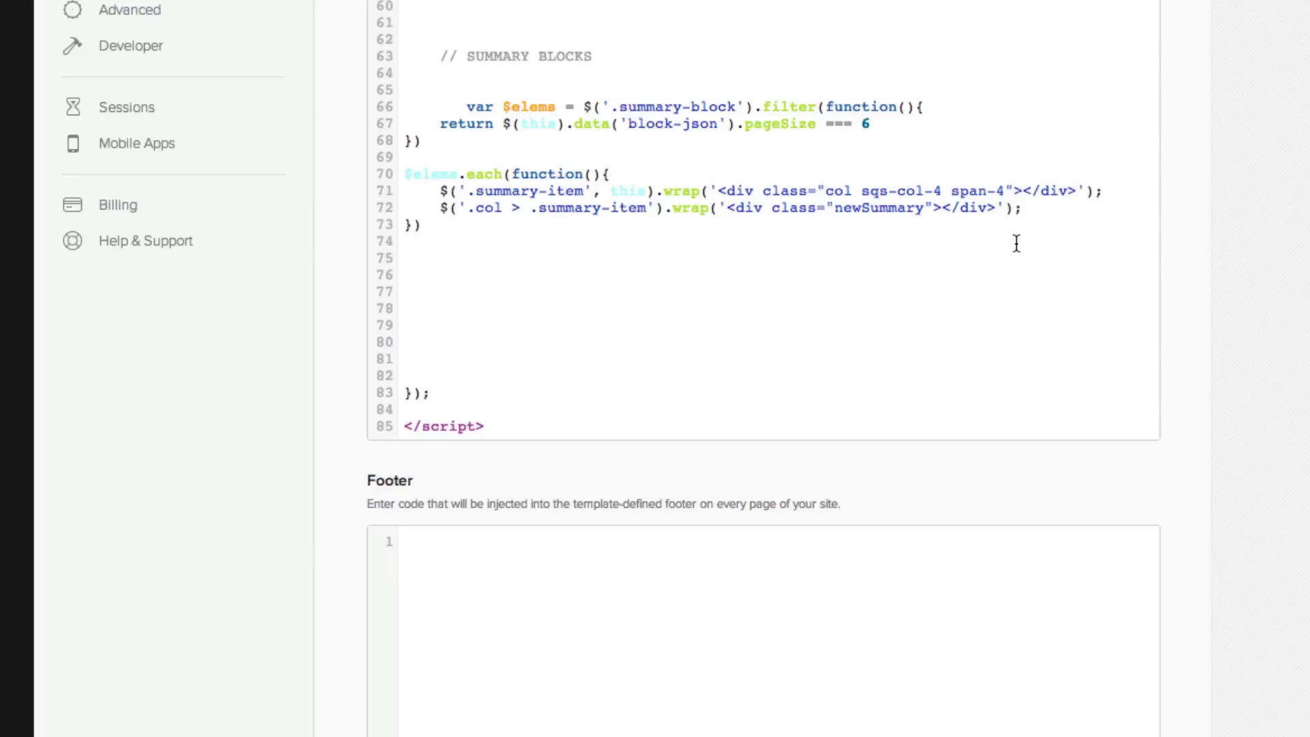
click(894, 129)
key(Left)
key(Left)
key(Left)
key(BackSpace)
key(BackSpace)
text(=)
text(=)
Change line 67's filter to 'pageSize === 10' instead of 6
click(877, 124)
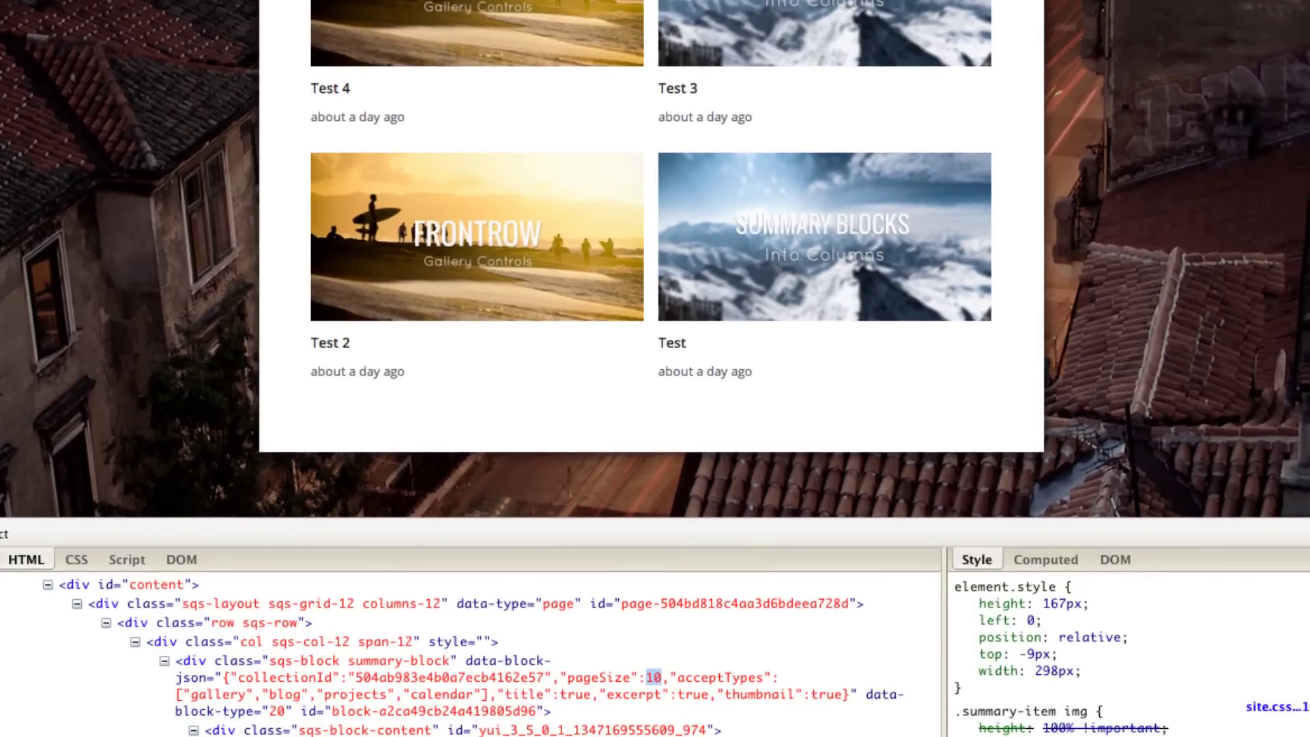
key(BackSpace)
text(10)
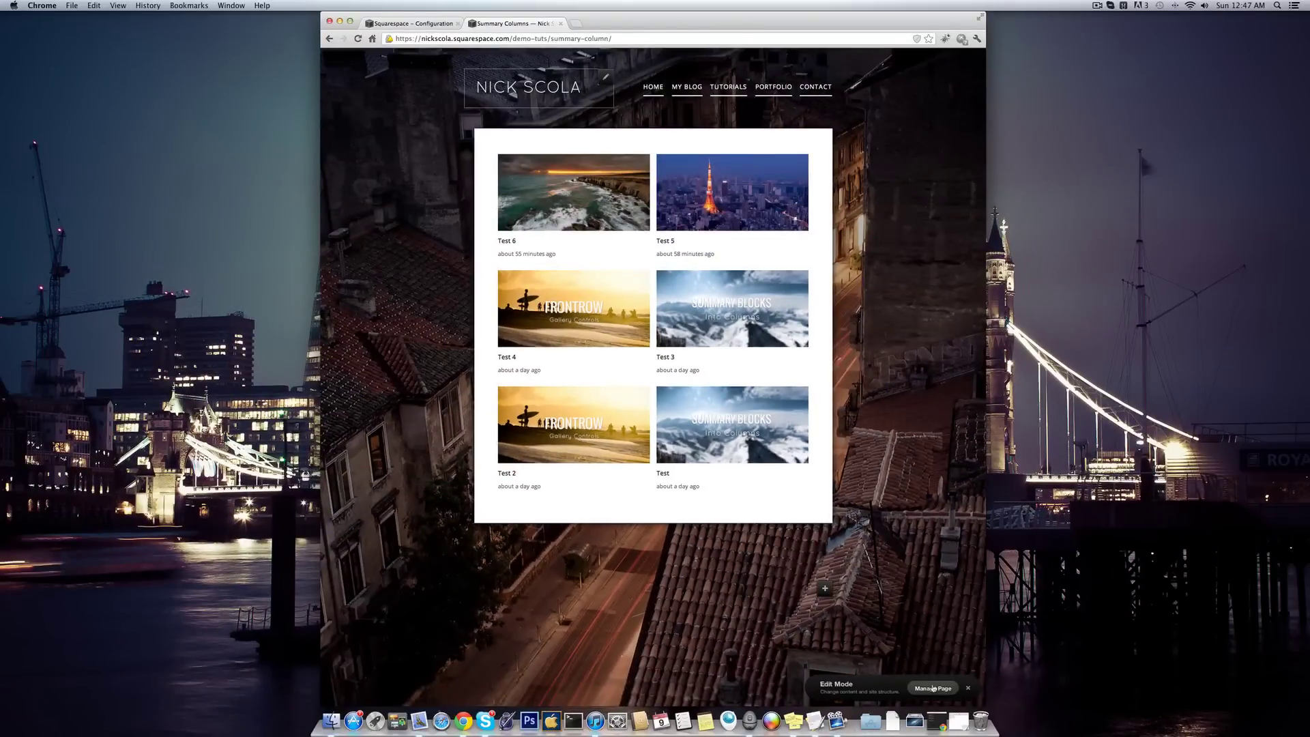
Try the summary block's Items slider, then save the block at 10 items
click(944, 692)
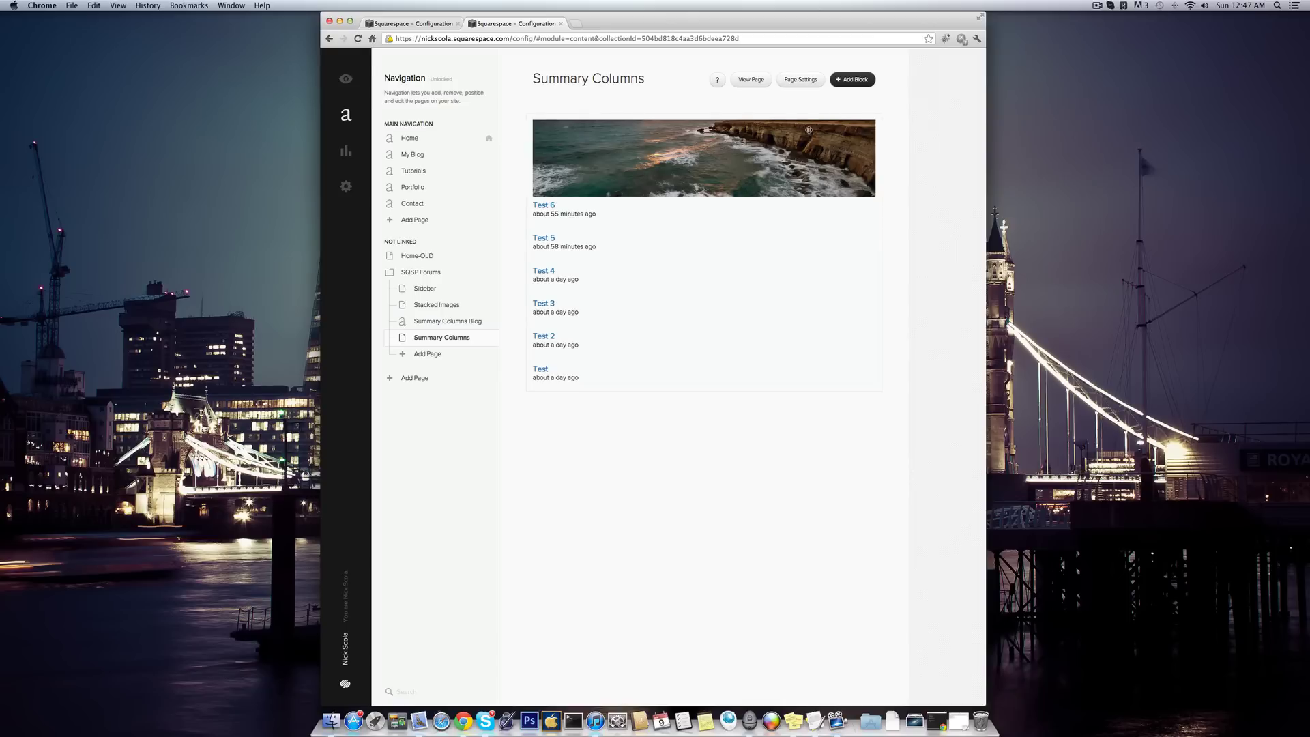
click(804, 134)
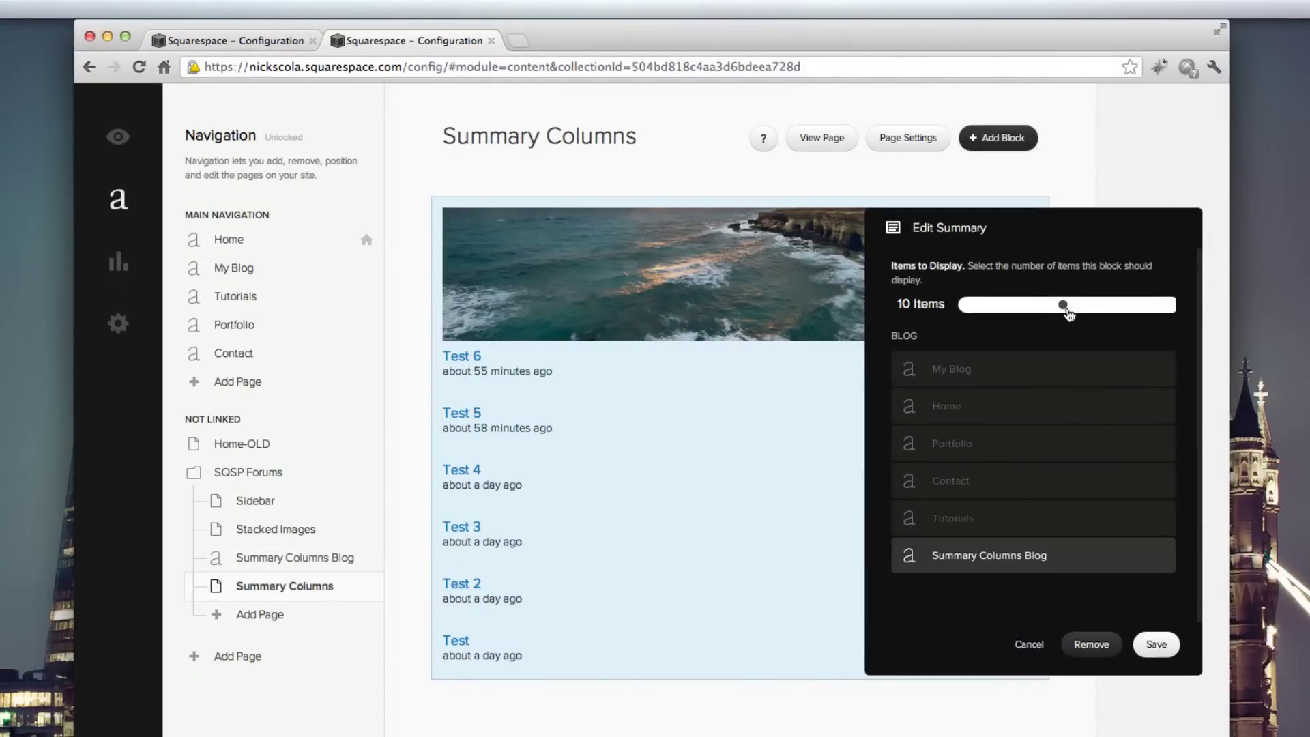
drag(1065, 307, 1021, 307)
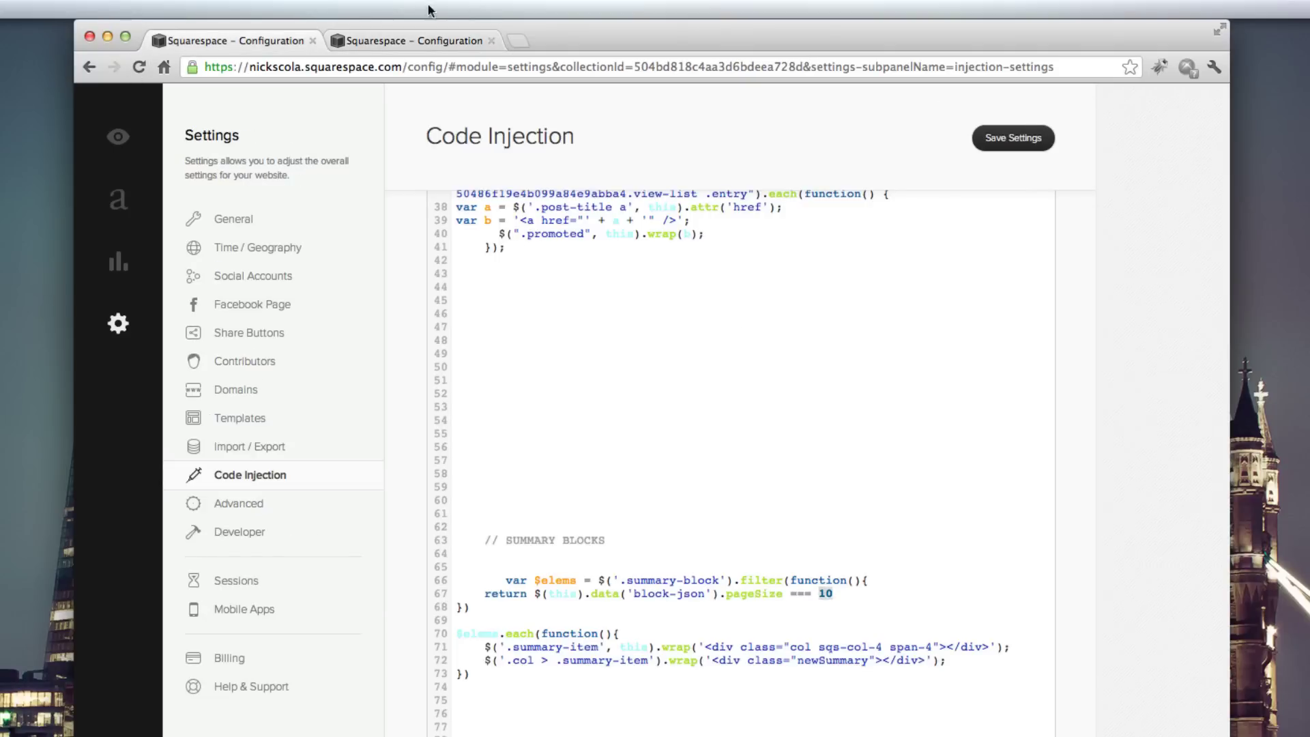
click(388, 43)
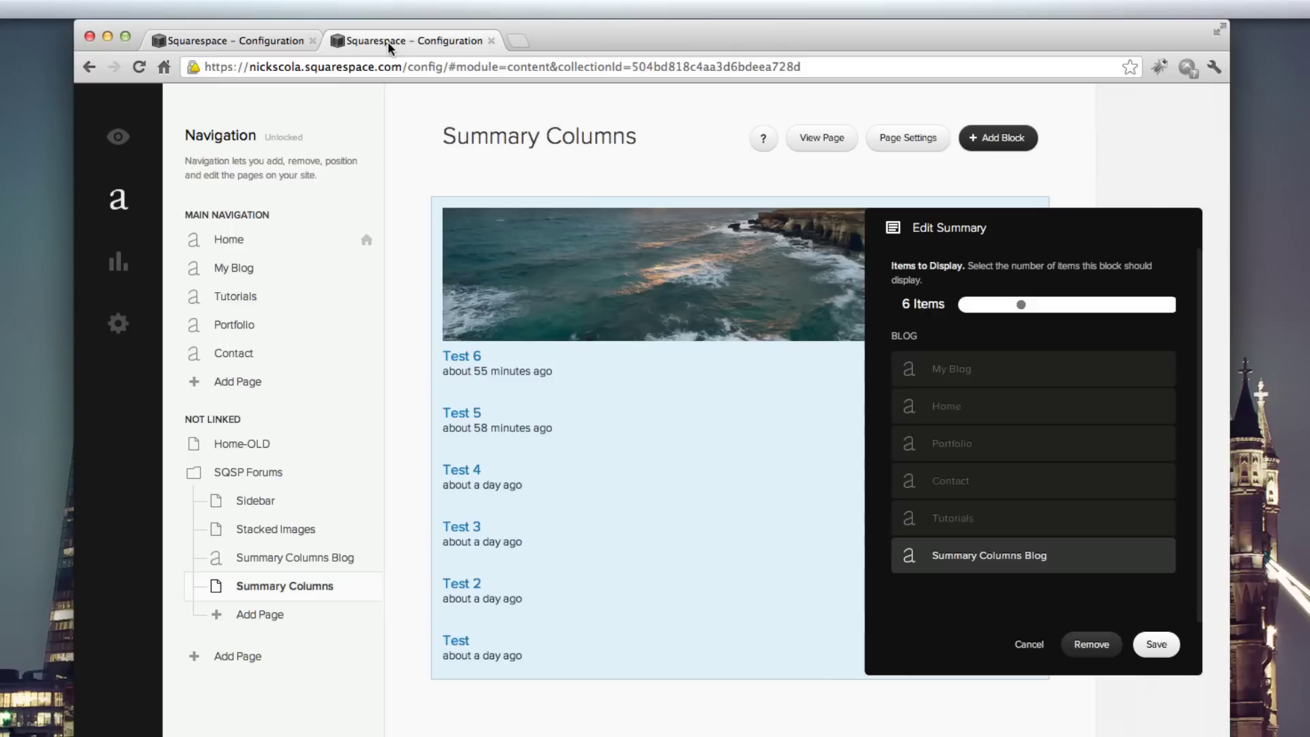
drag(1021, 305, 1059, 305)
click(1157, 645)
click(273, 41)
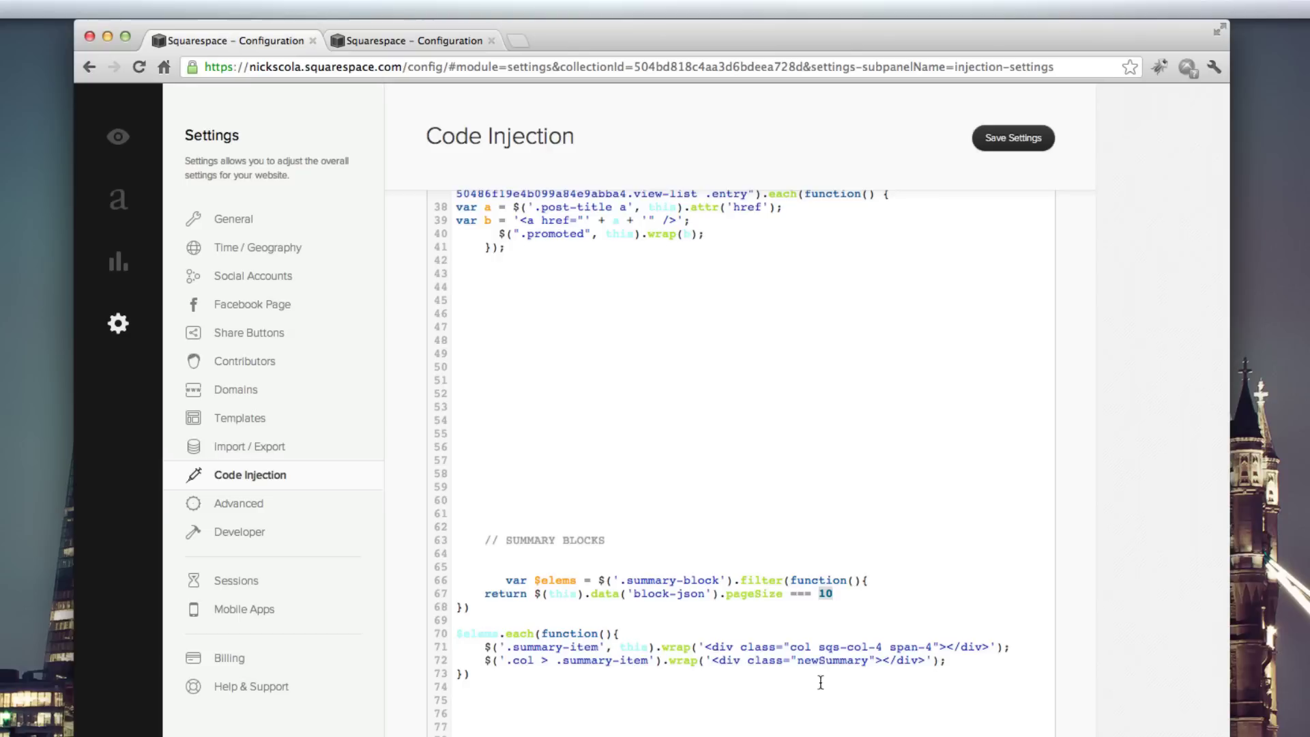
click(732, 663)
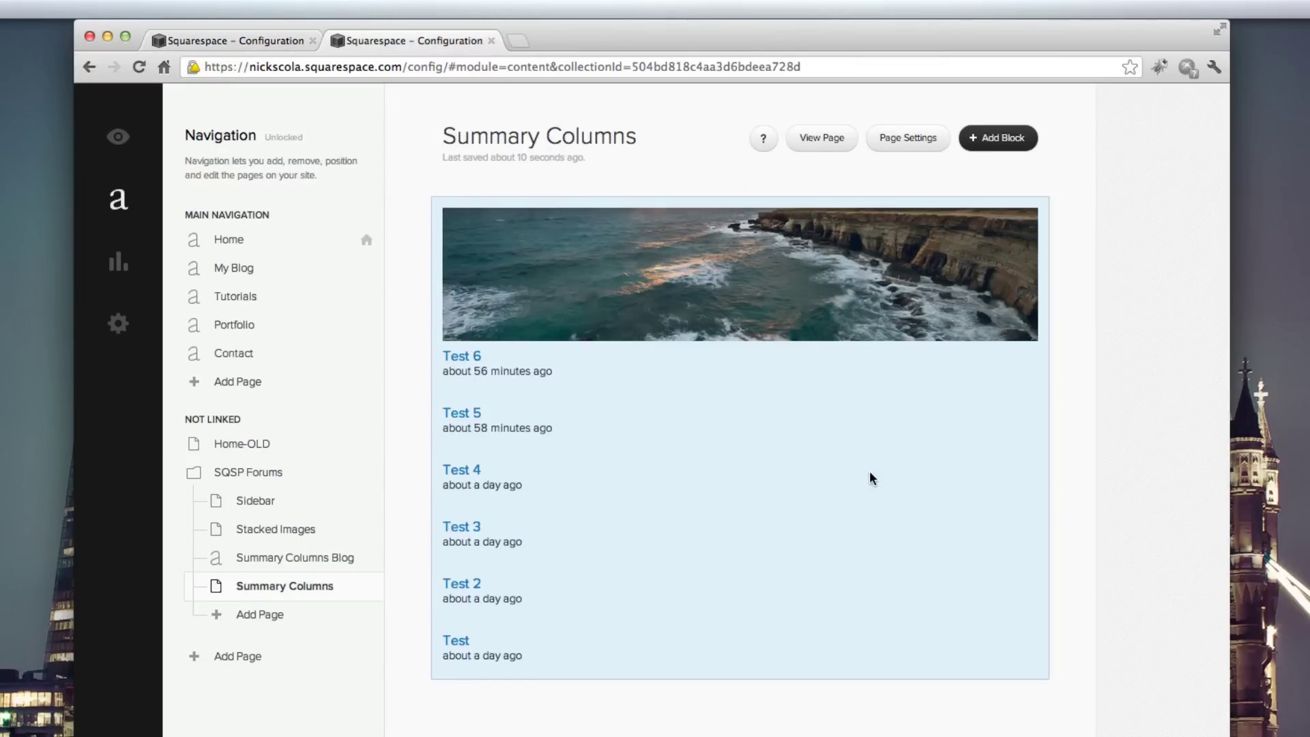
click(869, 471)
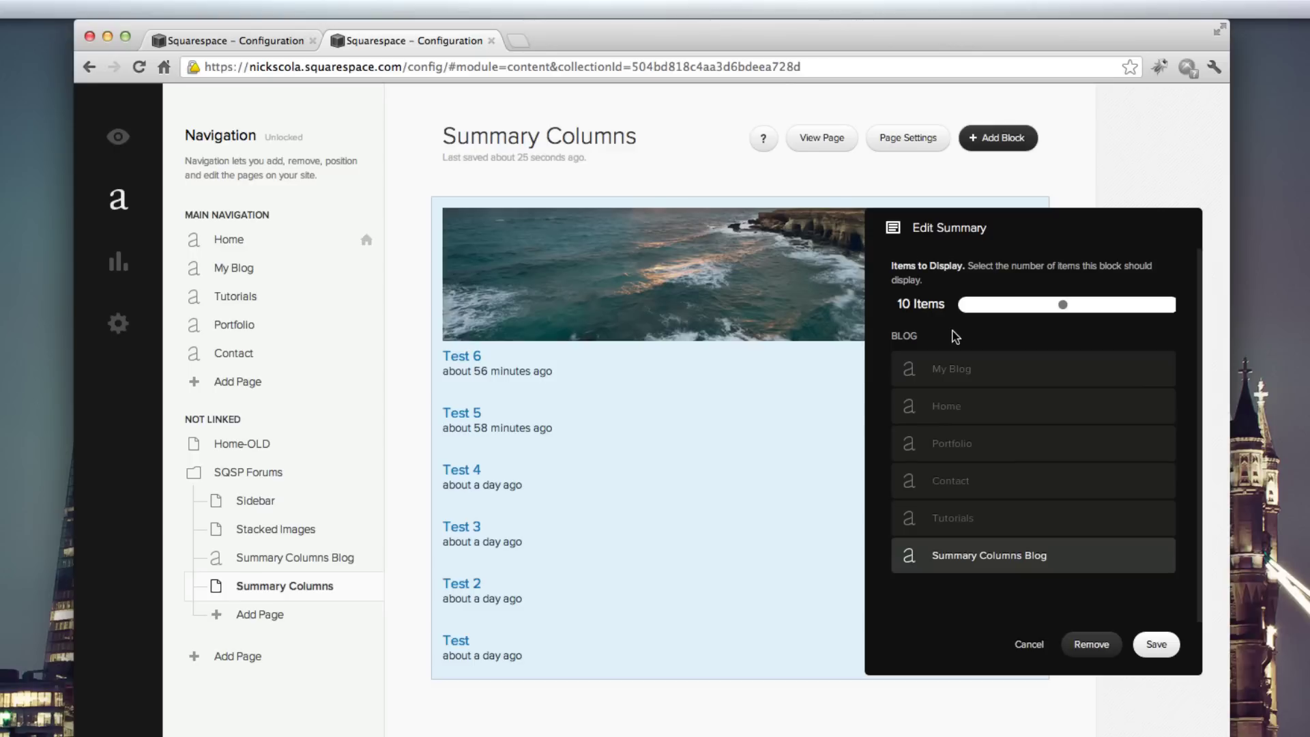
click(1152, 644)
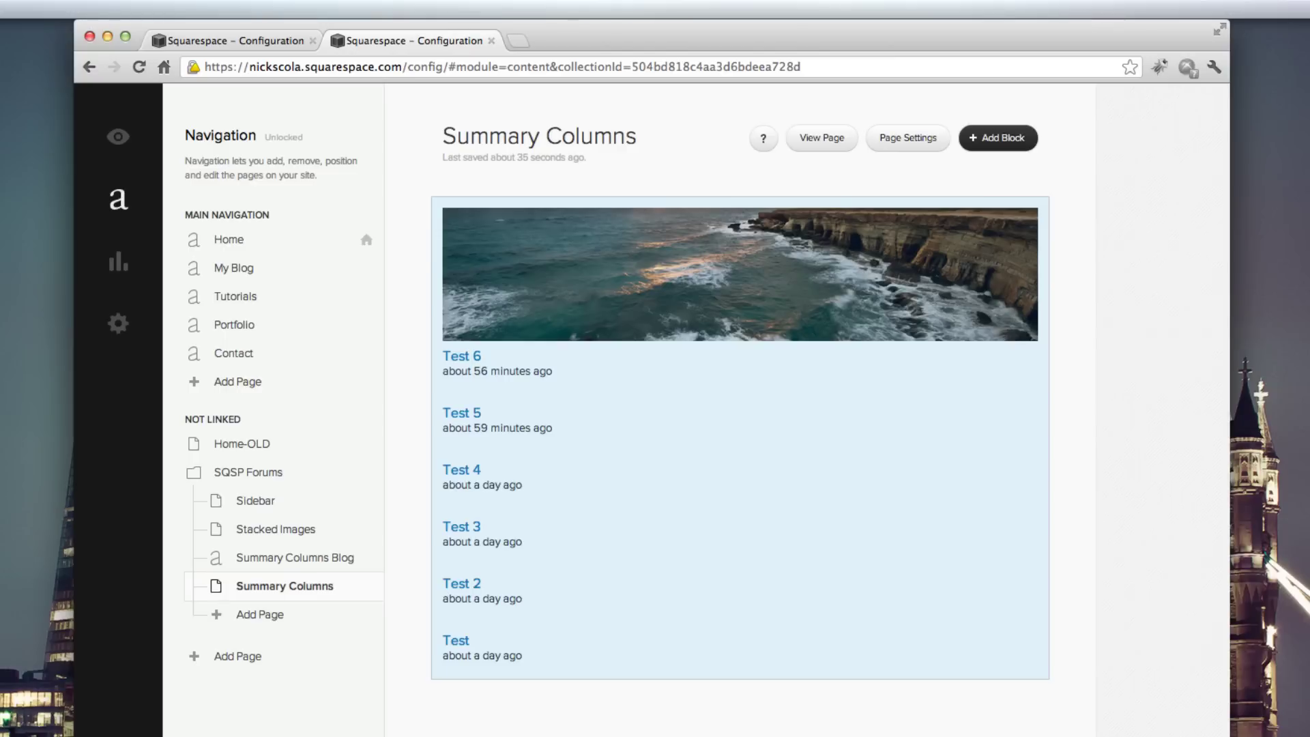
click(235, 40)
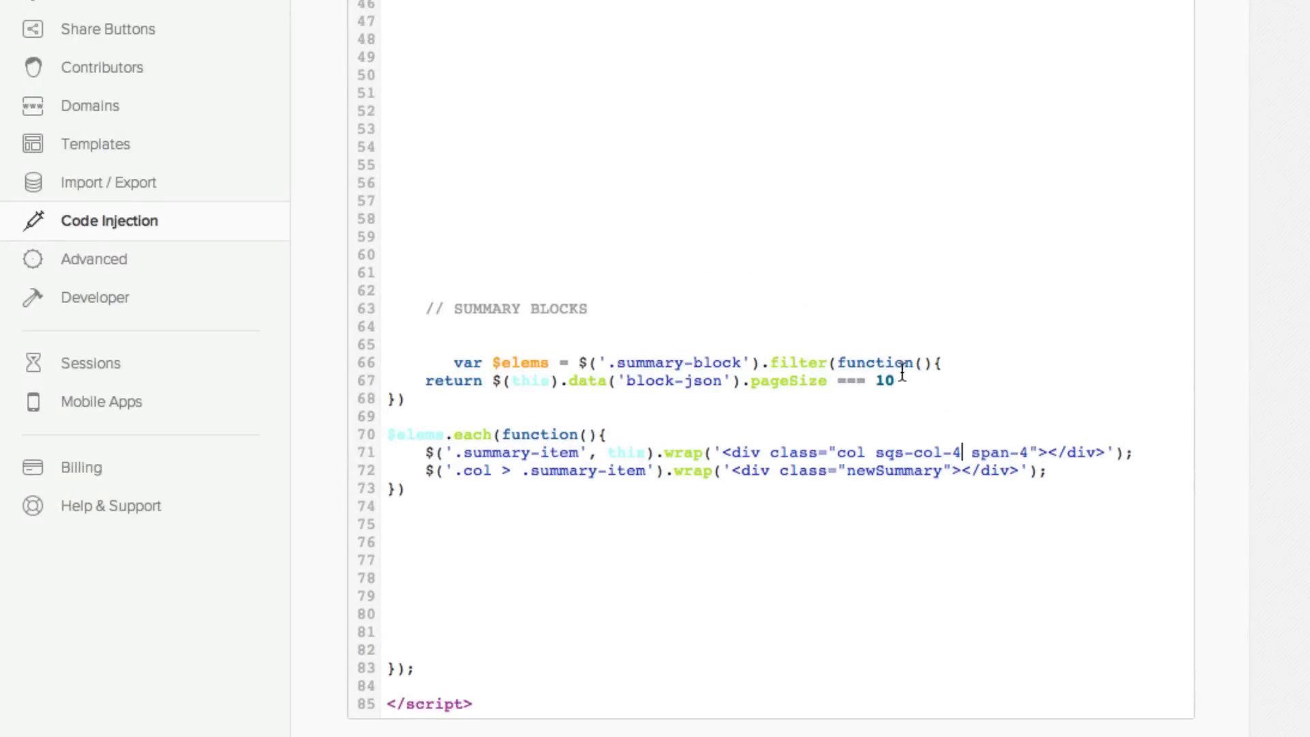
click(956, 454)
key(BackSpace)
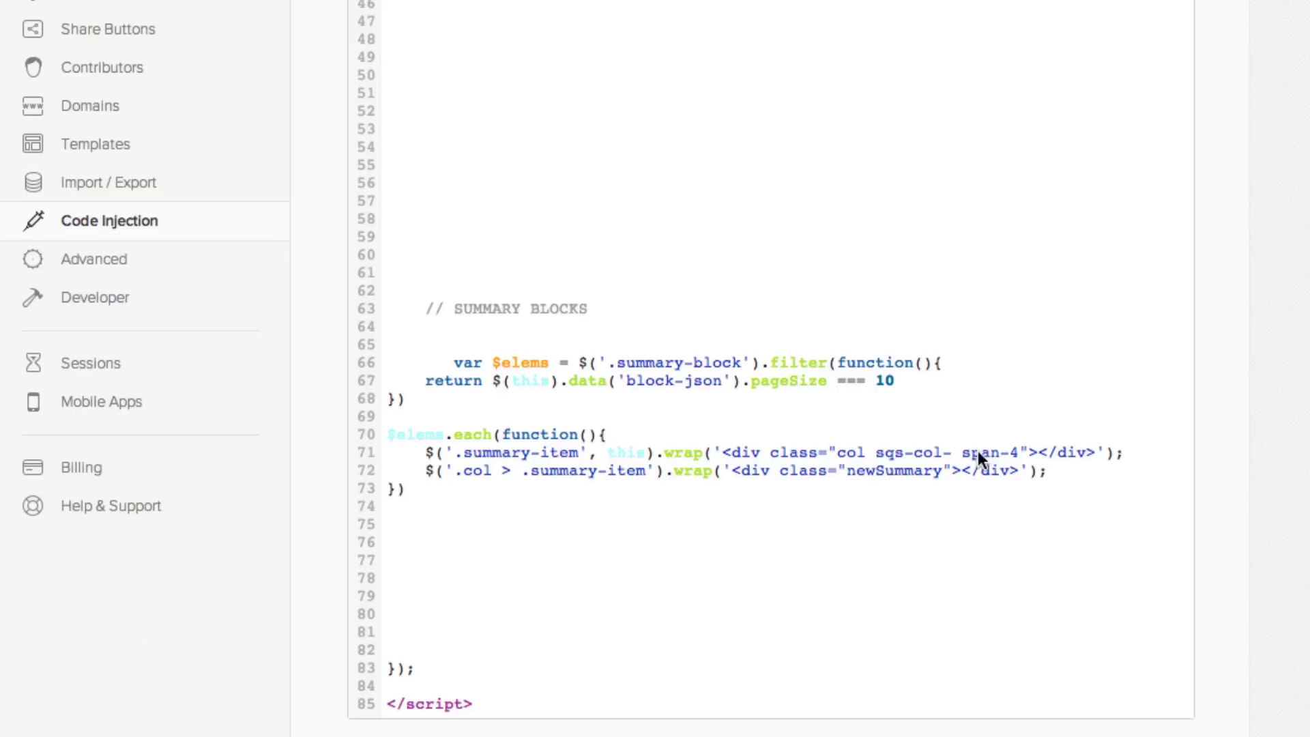
text(4)
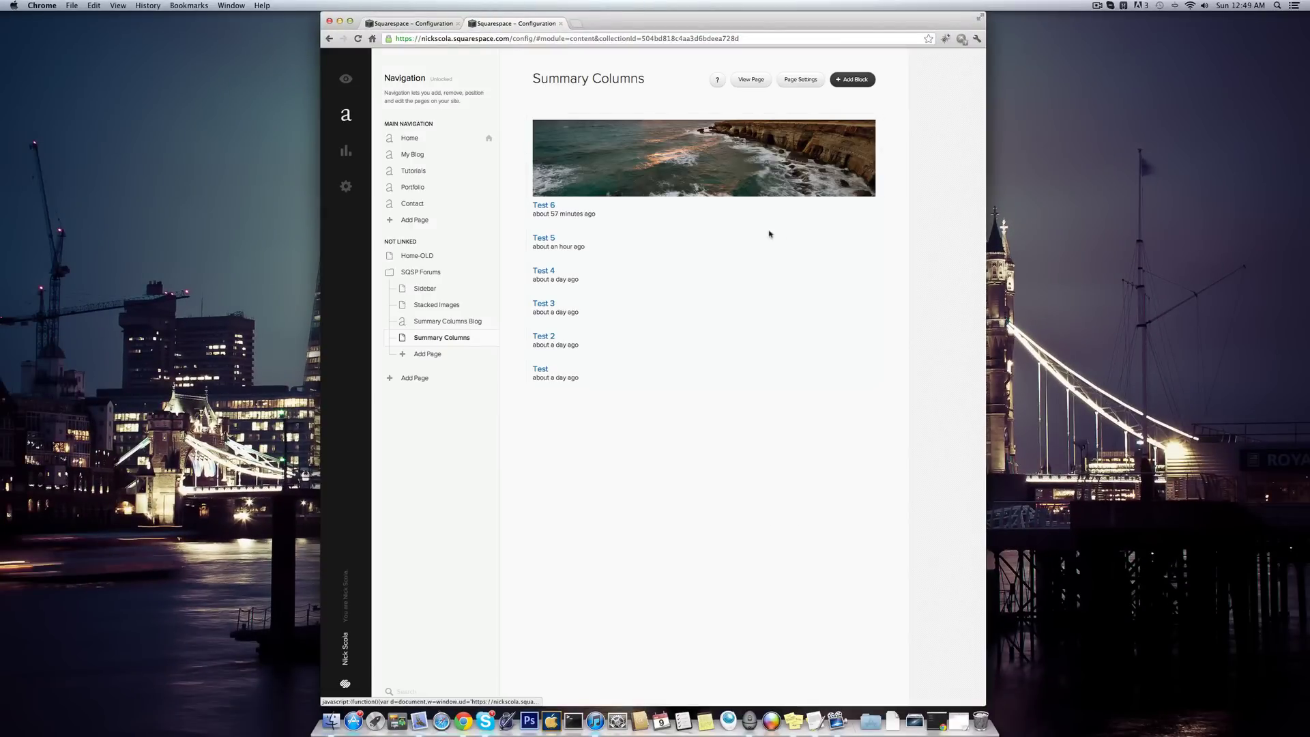
Add a new Summary block set to 6 items from Summary Columns Blog
click(854, 79)
click(722, 97)
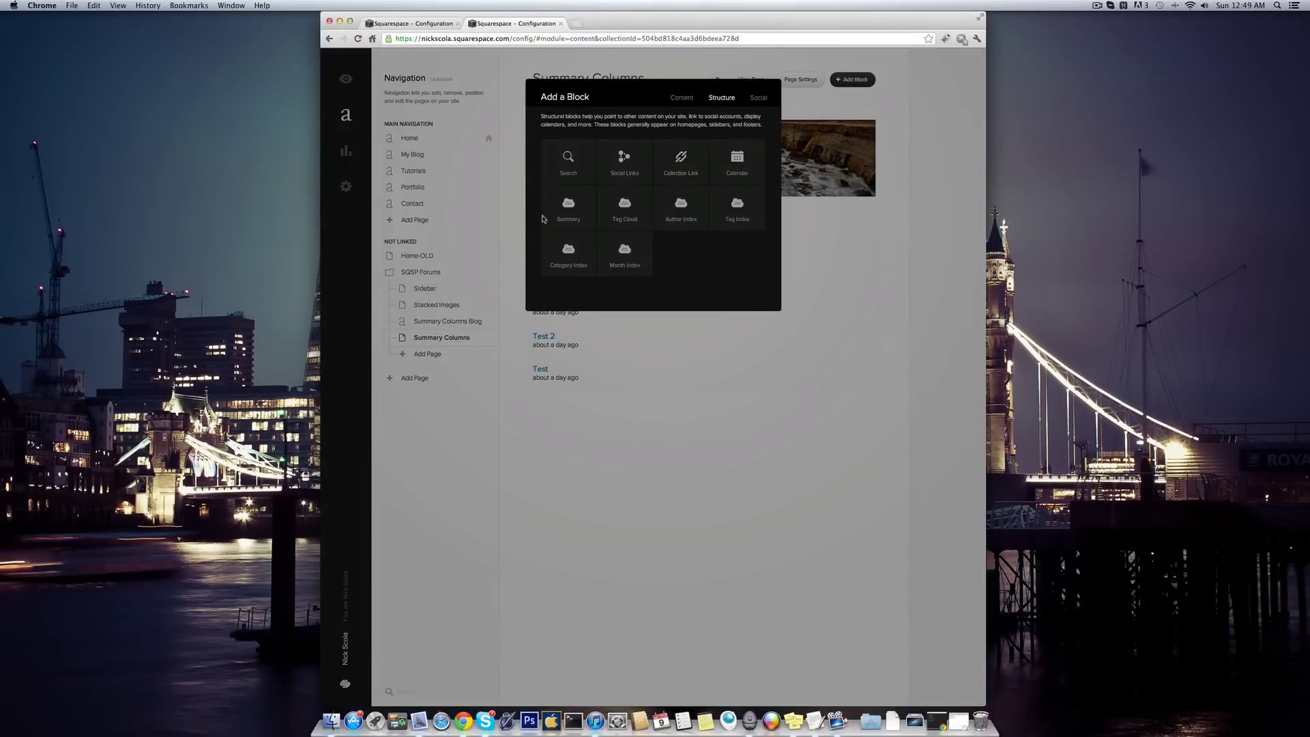
click(568, 205)
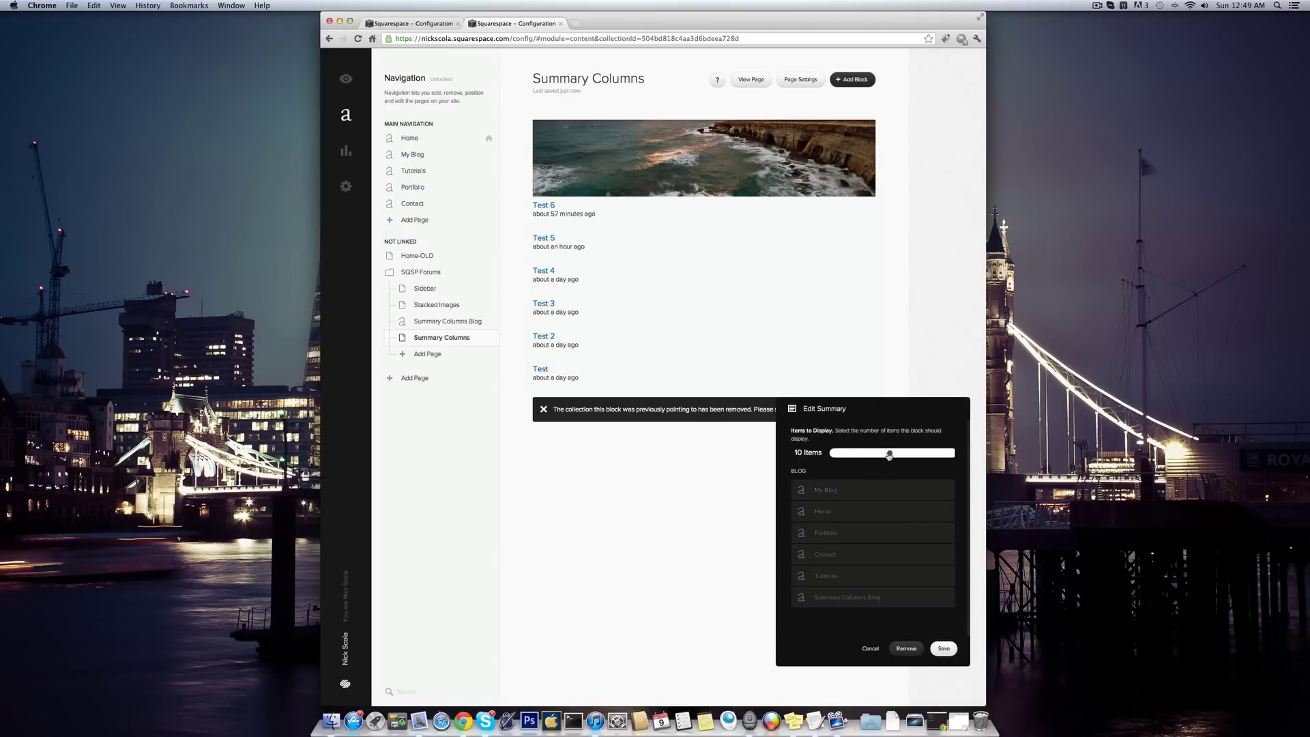
drag(889, 455, 868, 454)
click(867, 597)
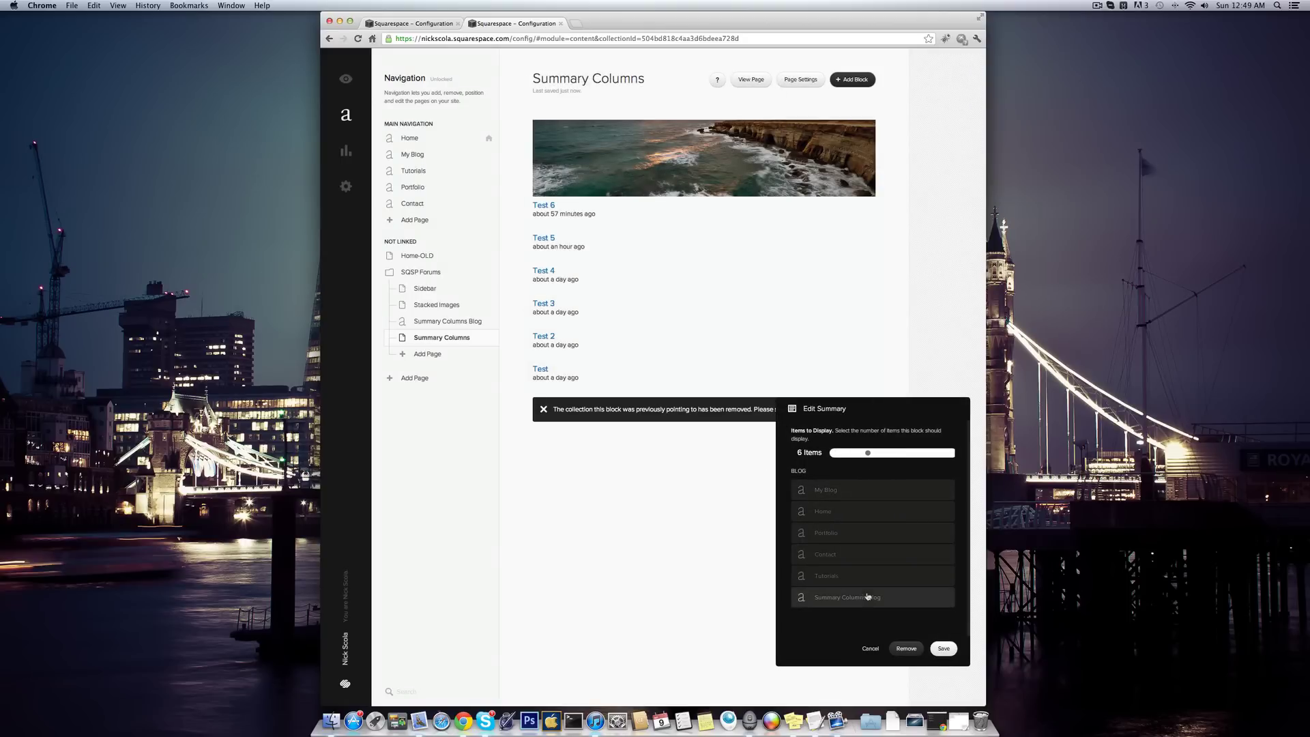
click(943, 649)
Preview the live page, scrolling through both summary blocks
click(741, 80)
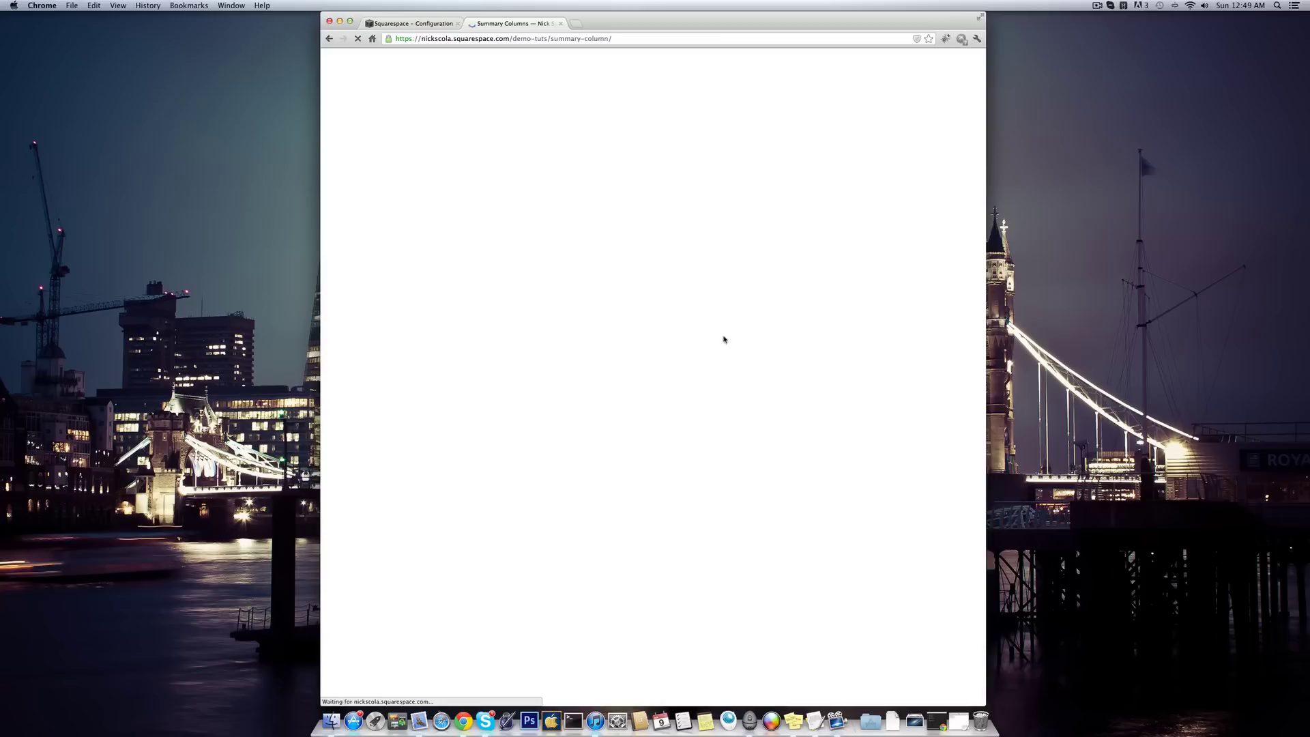
scroll(626, 456, down, 5)
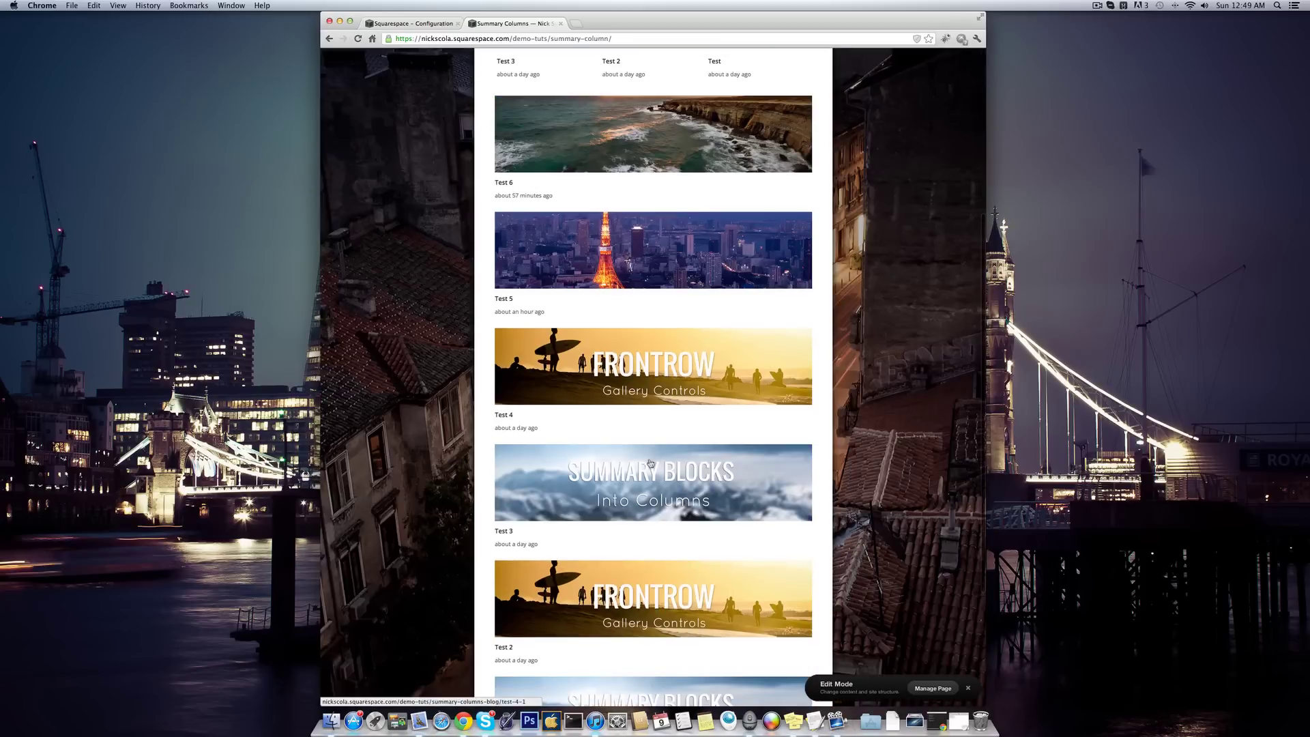
scroll(654, 500, down, 4)
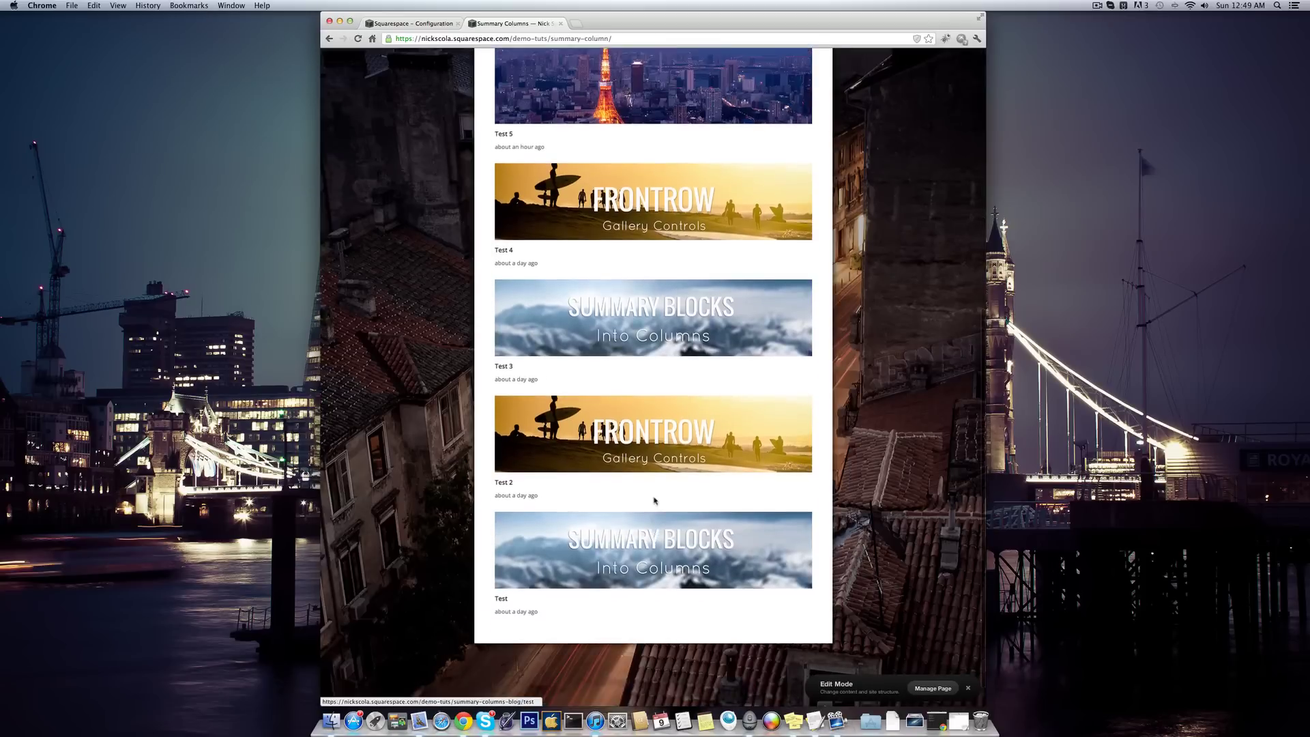
scroll(654, 500, up, 3)
scroll(653, 500, up, 1)
scroll(654, 500, up, 1)
scroll(654, 500, up, 1)
scroll(654, 500, up, 1)
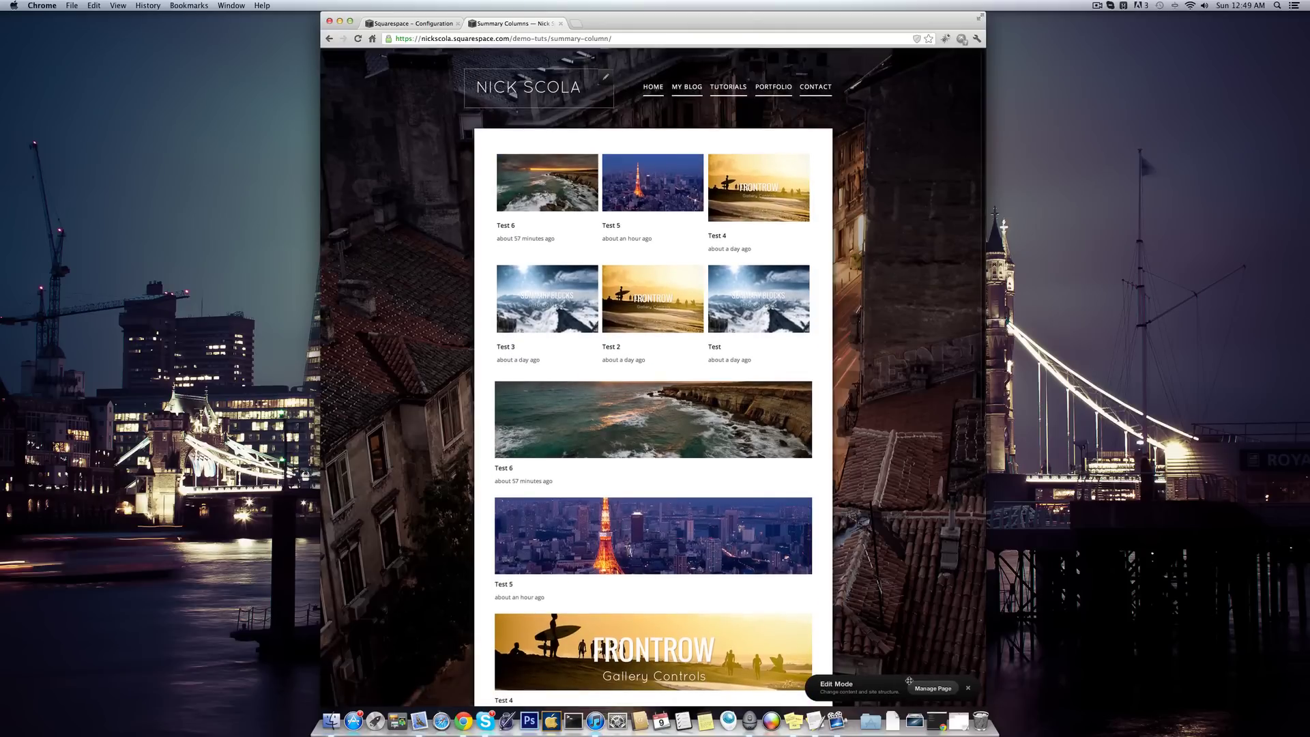
click(933, 688)
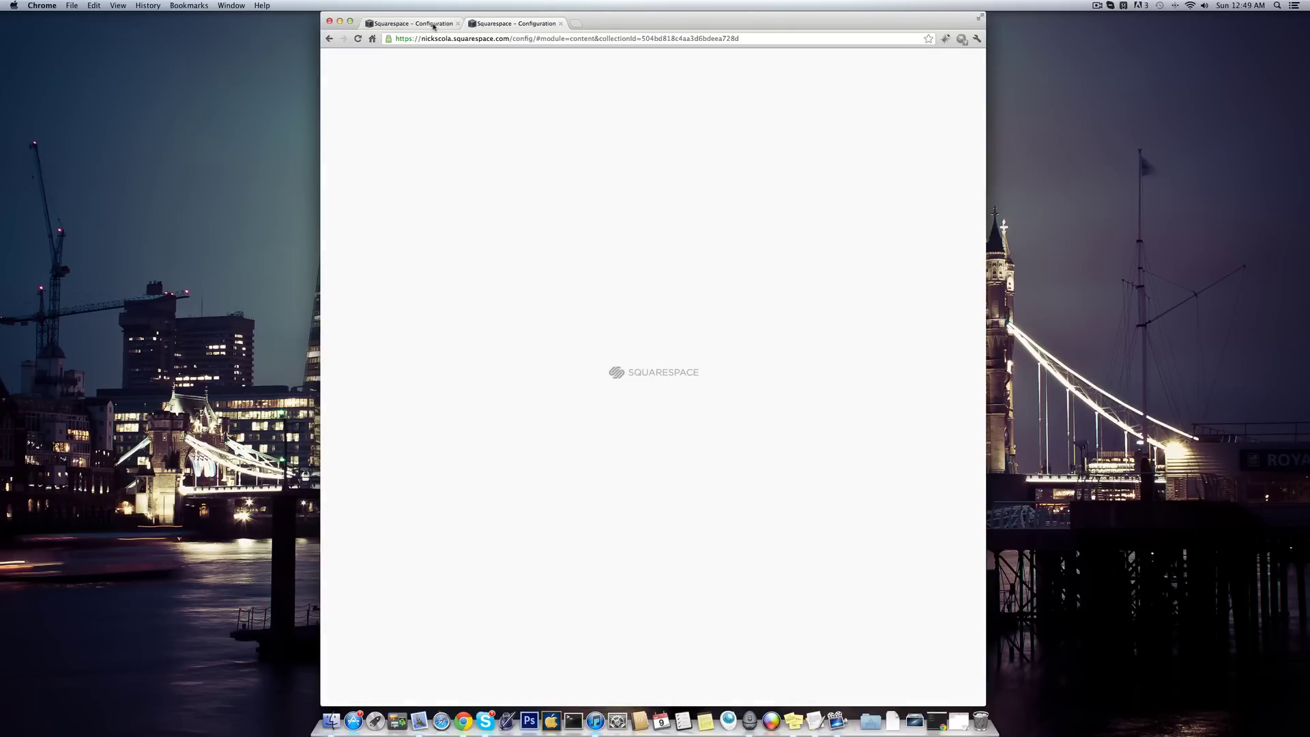
Re-save the first summary block (10 items) and the second (6 items)
click(431, 27)
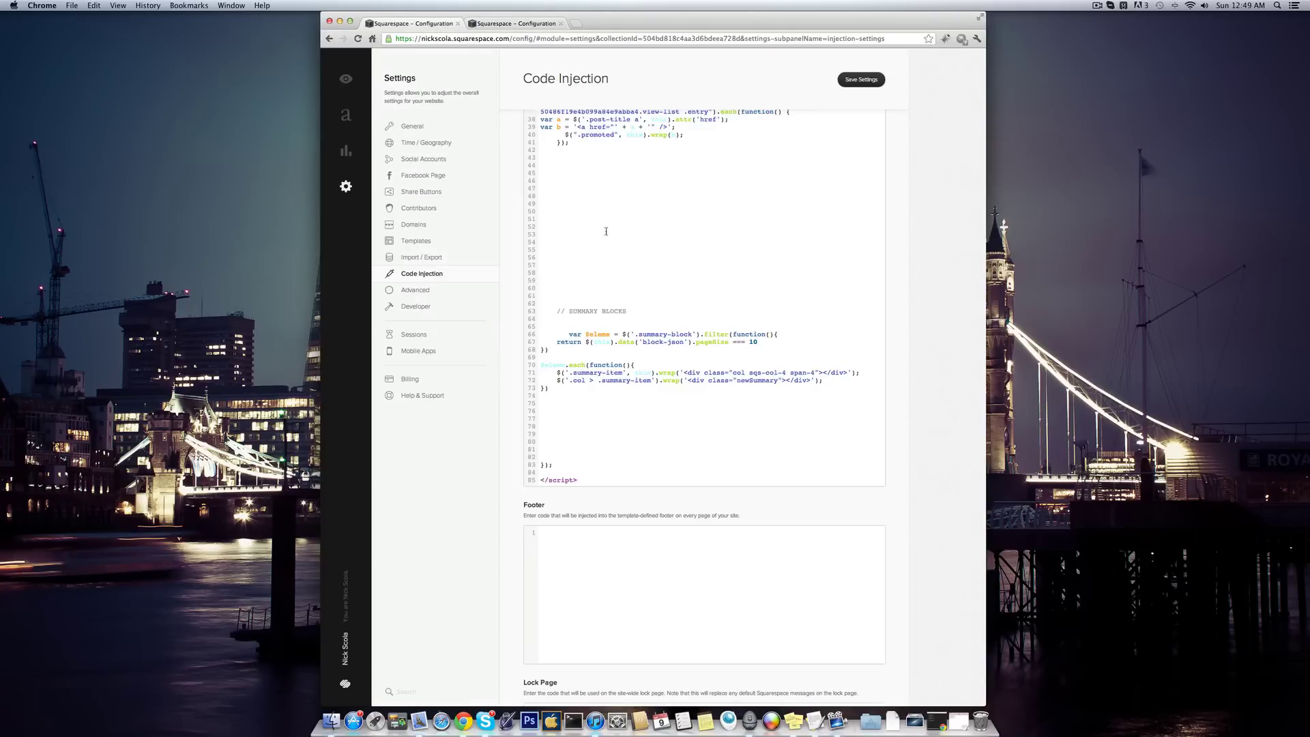
click(513, 22)
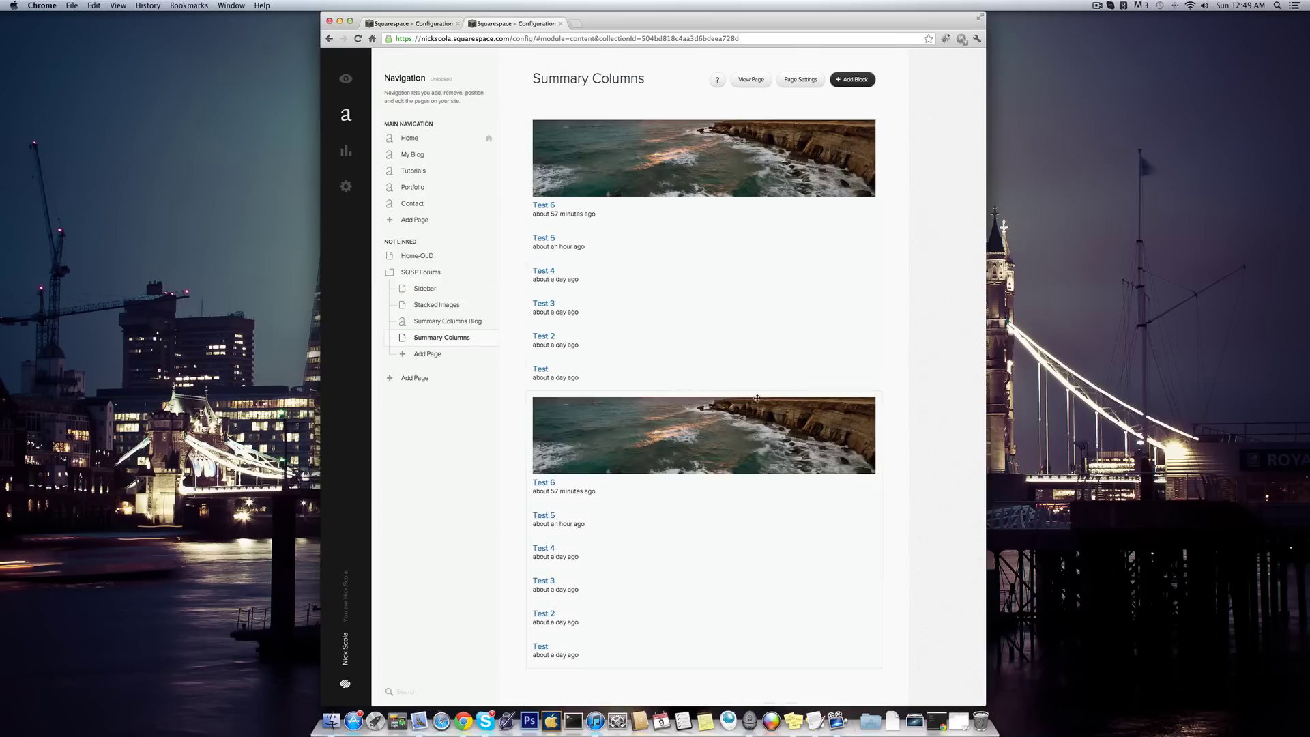
double_click(678, 189)
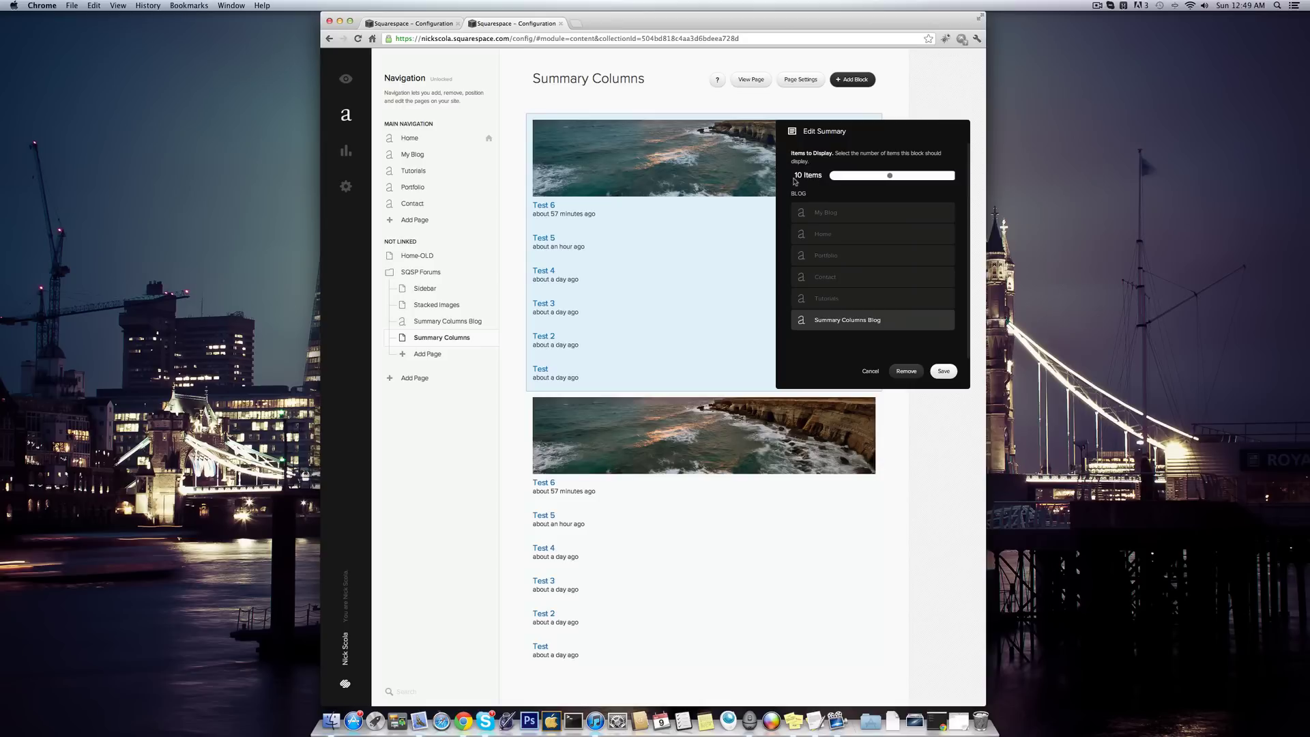
click(944, 371)
click(661, 486)
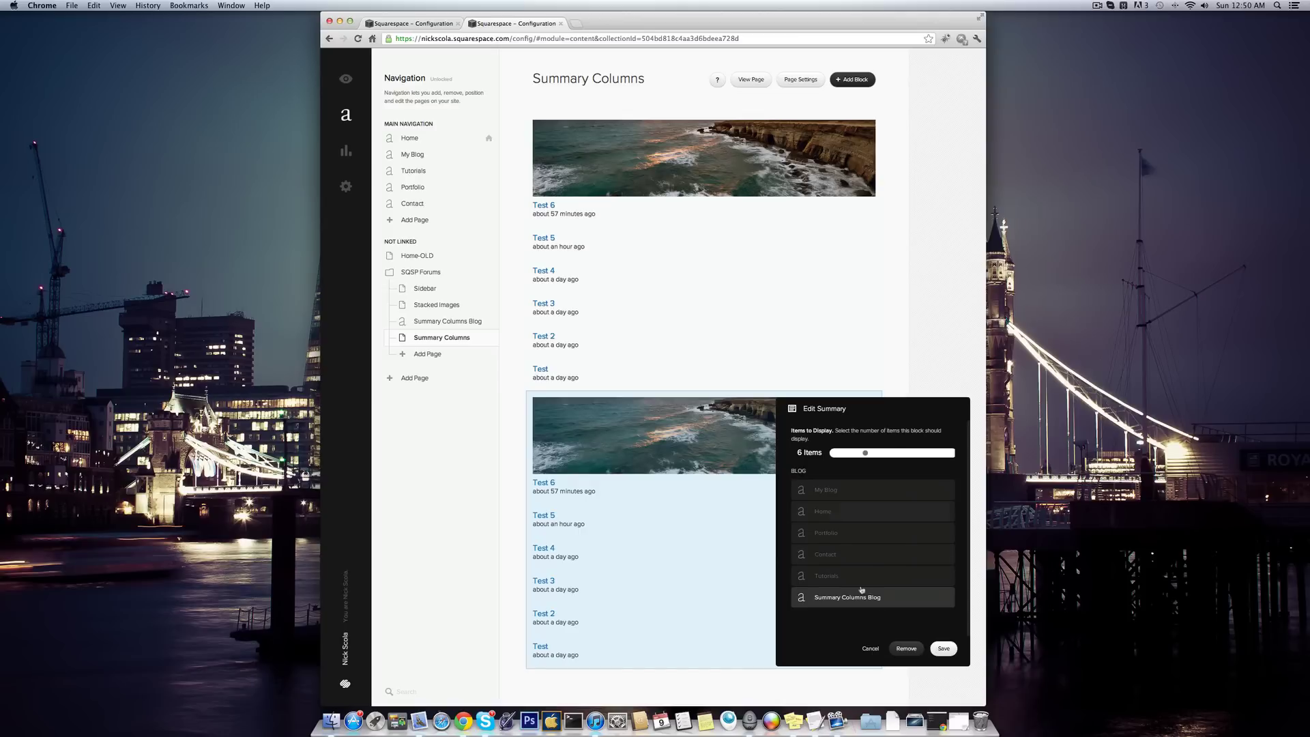
click(944, 648)
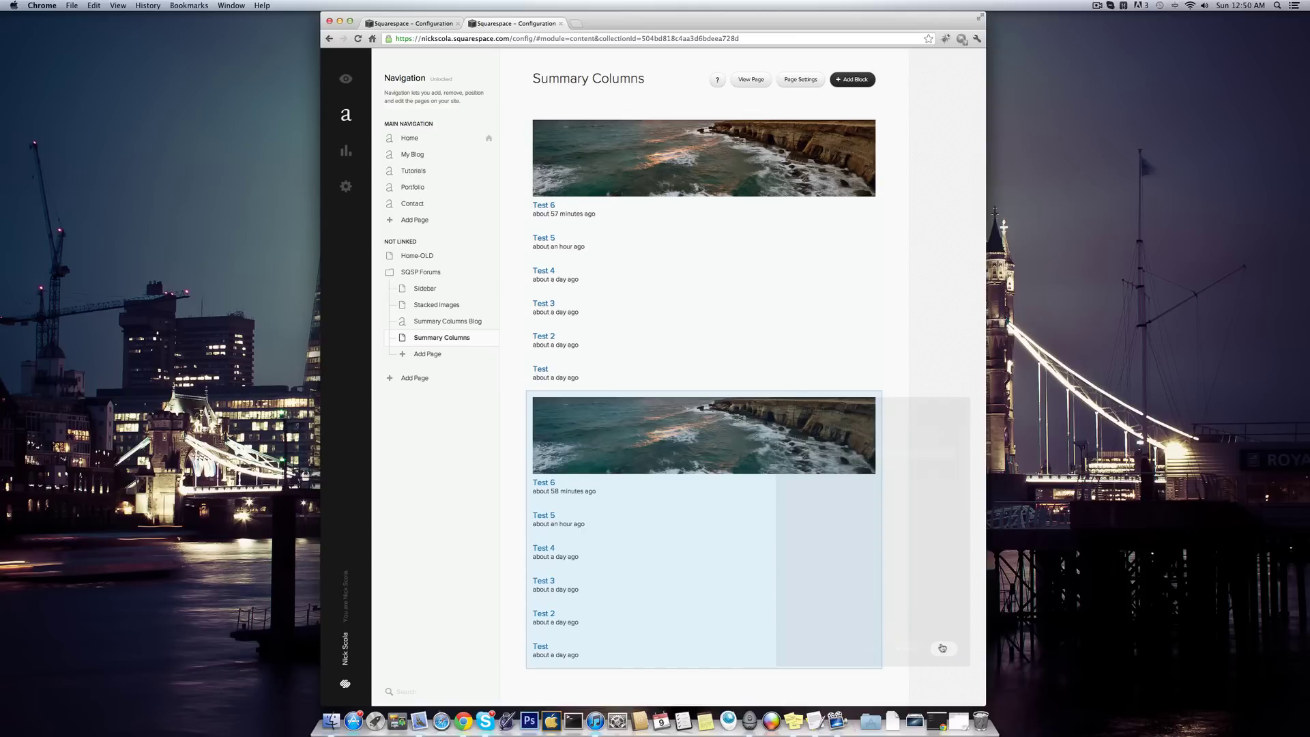
click(402, 16)
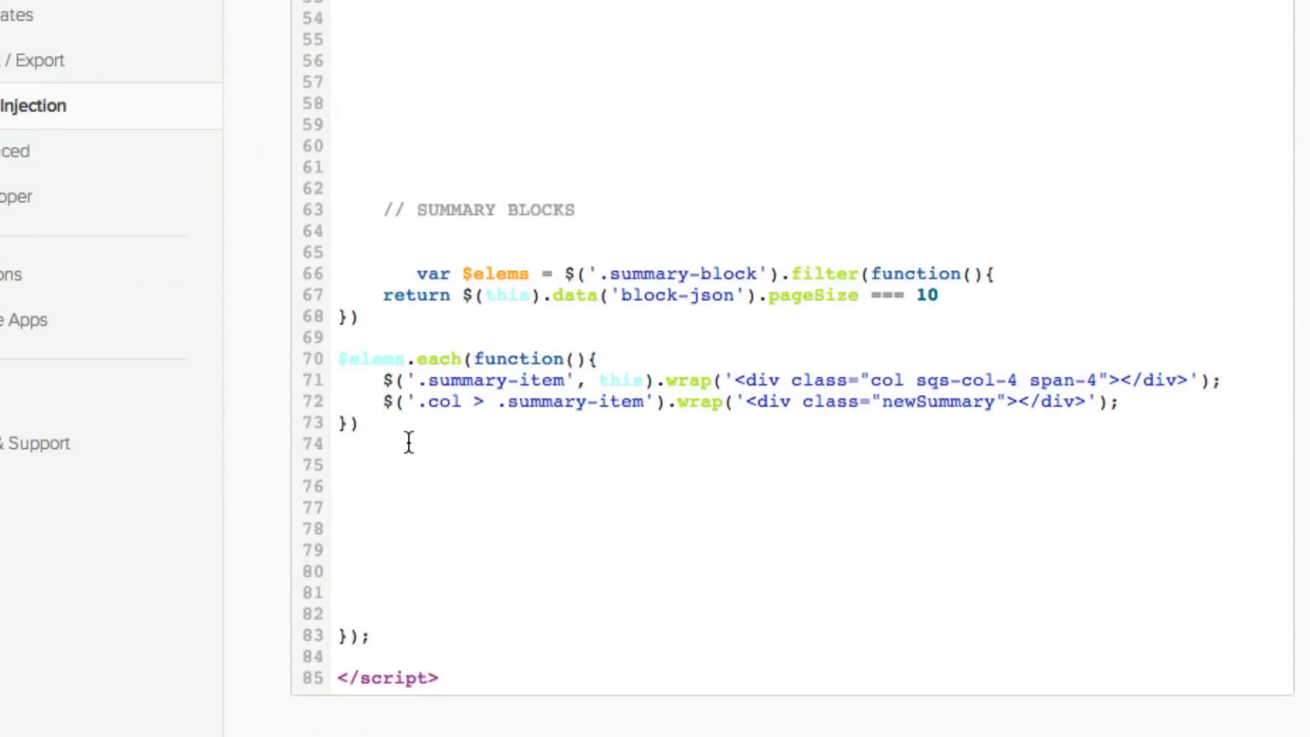
Duplicate the summary-block script below the original and tidy its indentation
drag(383, 424, 269, 280)
key(ctrl+c)
key(Right)
key(Return)
key(Return)
key(ctrl+v)
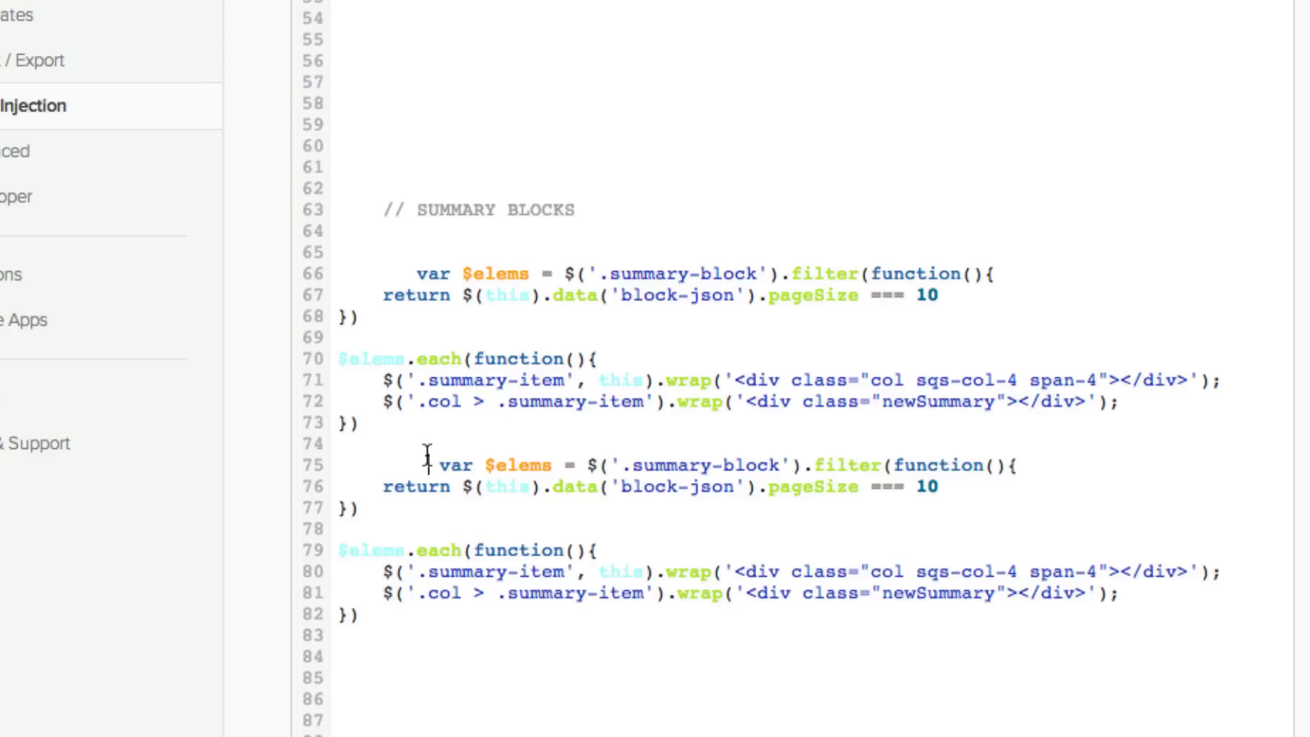
click(439, 465)
key(BackSpace)
key(BackSpace)
key(BackSpace)
key(BackSpace)
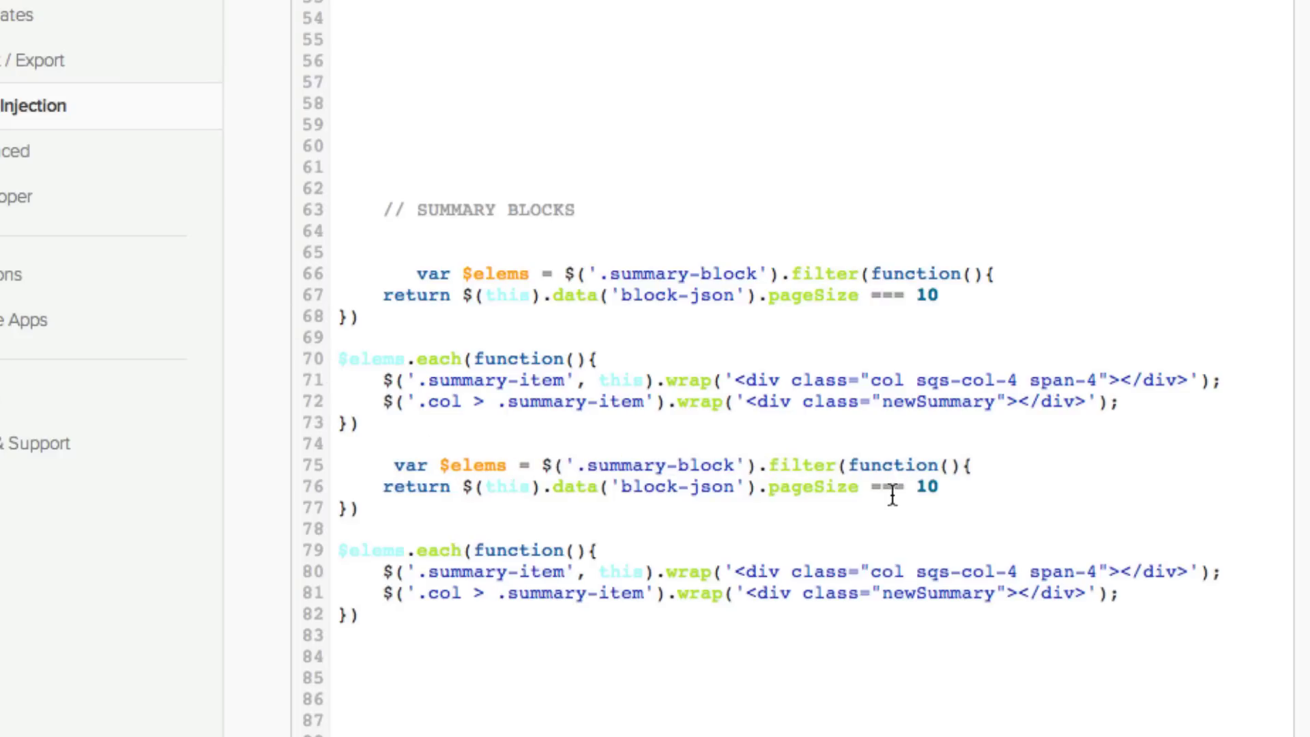
Change the copy's line 76 comparison from === to !=
drag(872, 486, 914, 486)
key(BackSpace)
text(!=)
click(895, 487)
Change line 80's classes from sqs-col-4 and span-4 to sqs-col-6 and span-6
click(1019, 566)
key(BackSpace)
text(6)
click(1097, 570)
key(BackSpace)
text(6)
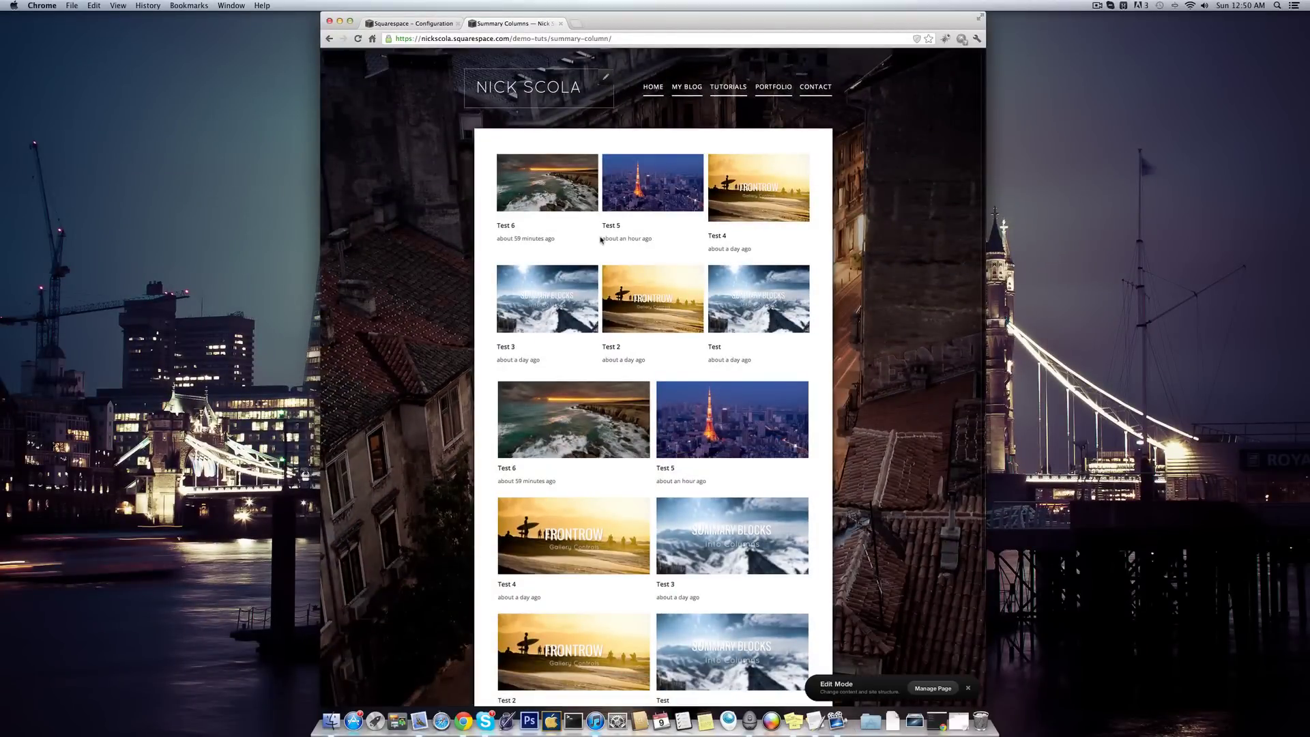
click(968, 688)
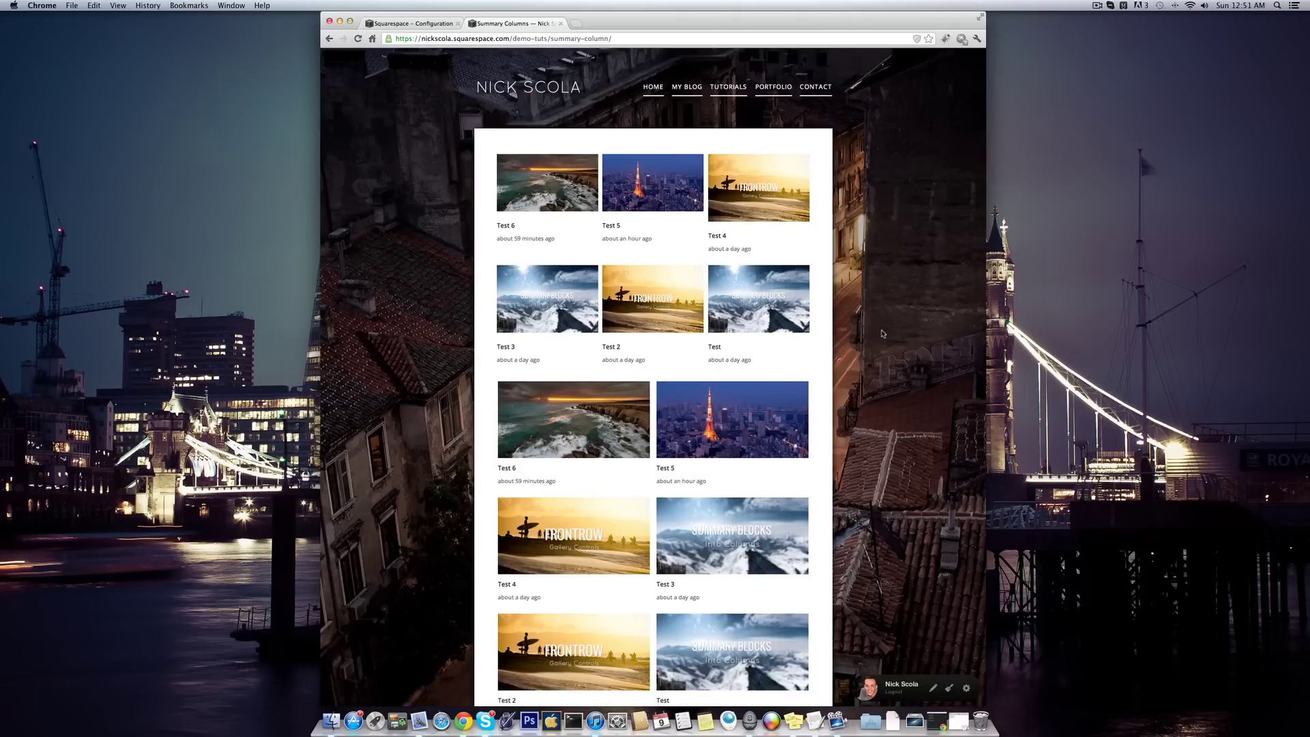
scroll(862, 261, down, 3)
scroll(731, 332, up, 3)
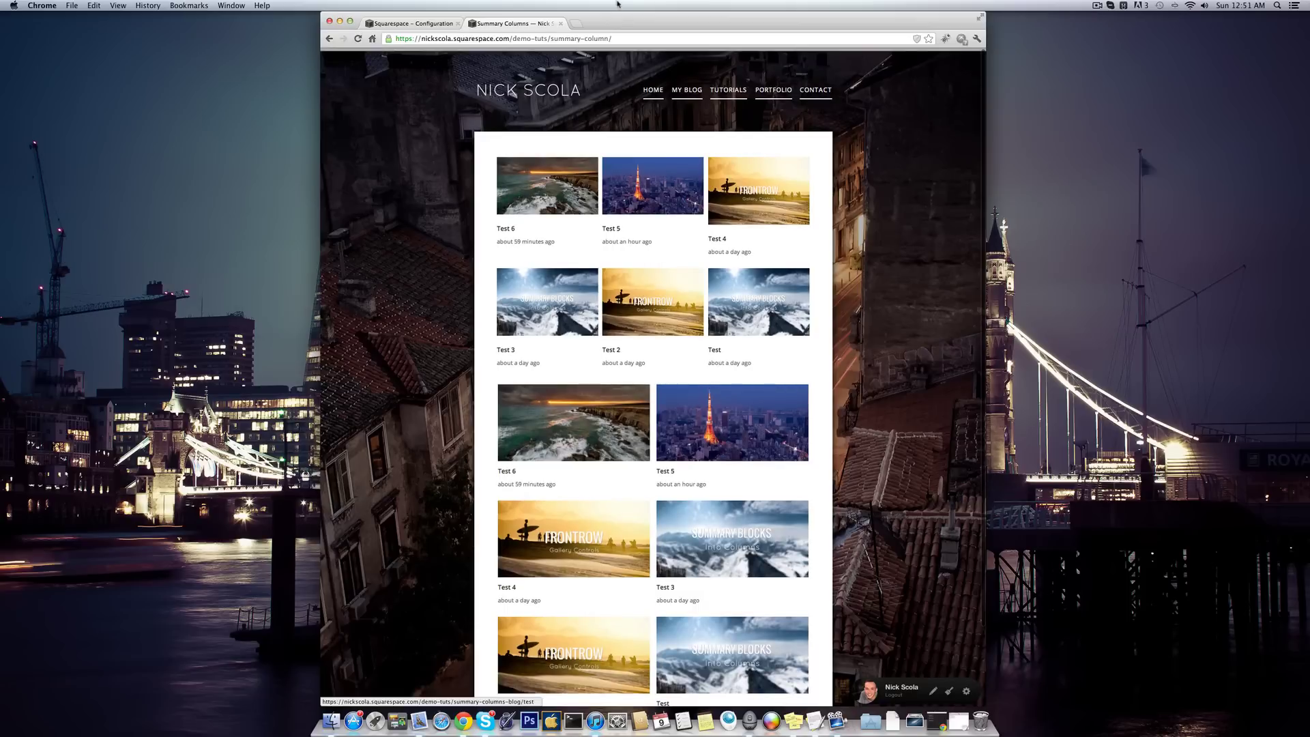
scroll(823, 511, down, 1)
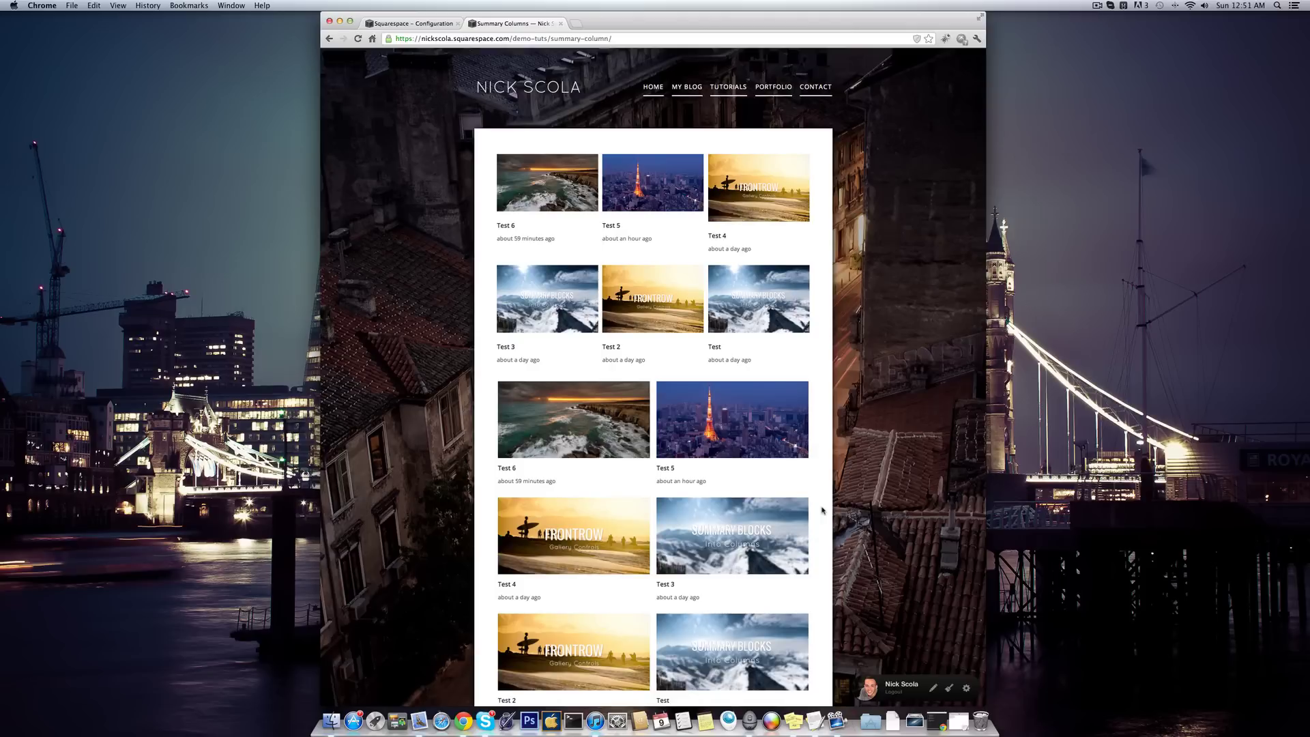
Replace both summary rules on lines 66–82 with a pasted copy of the first rule
click(404, 18)
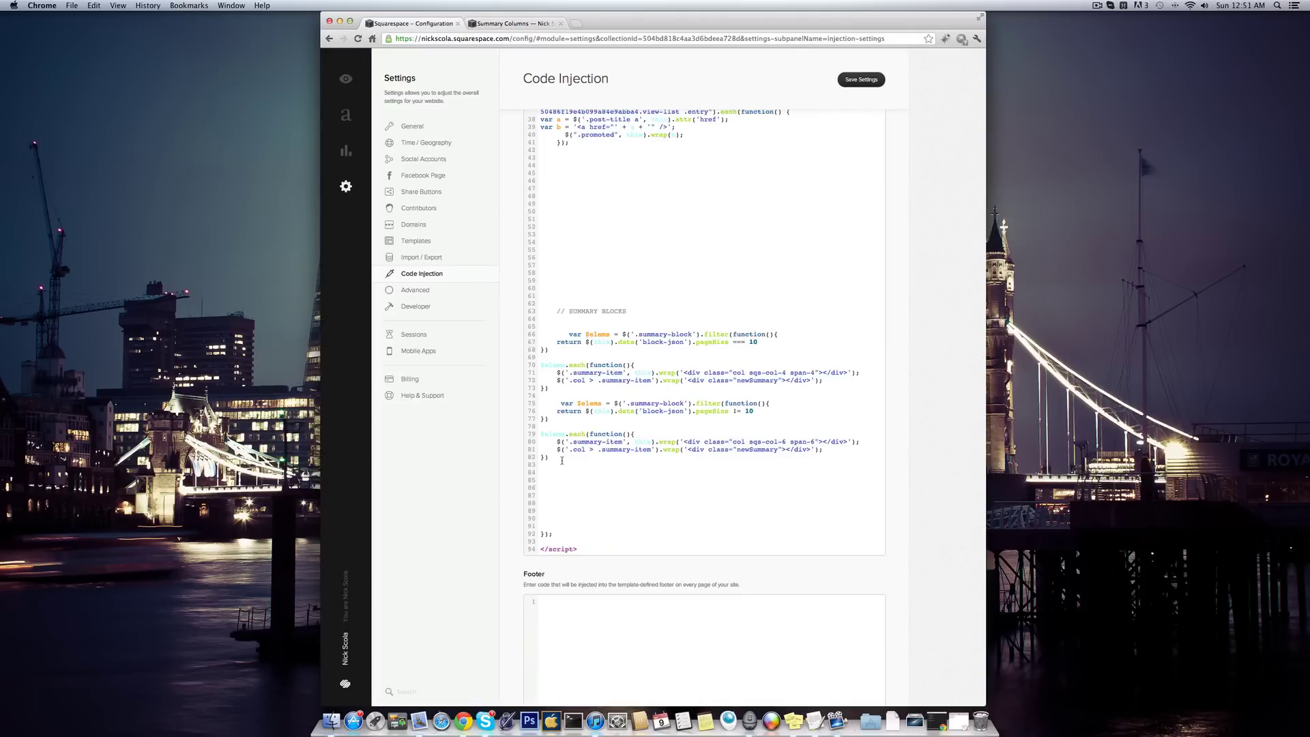
drag(562, 461, 511, 336)
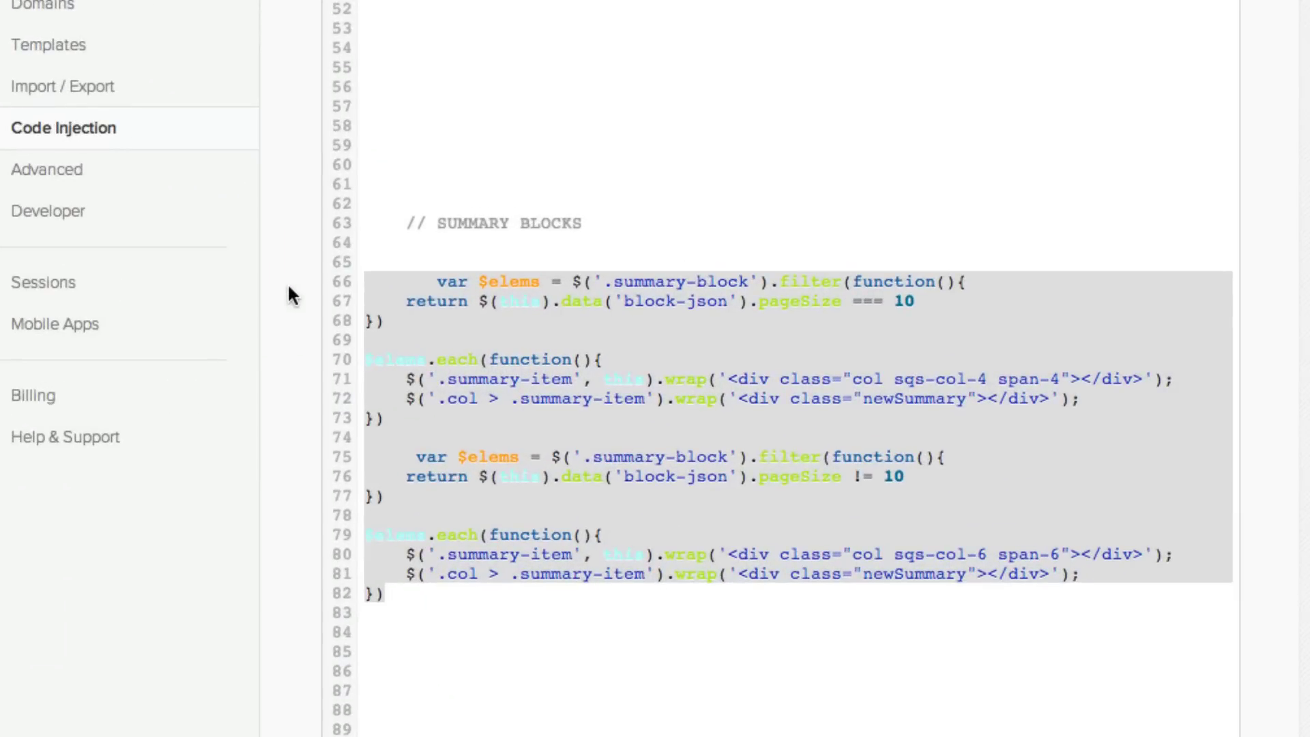
key(BackSpace)
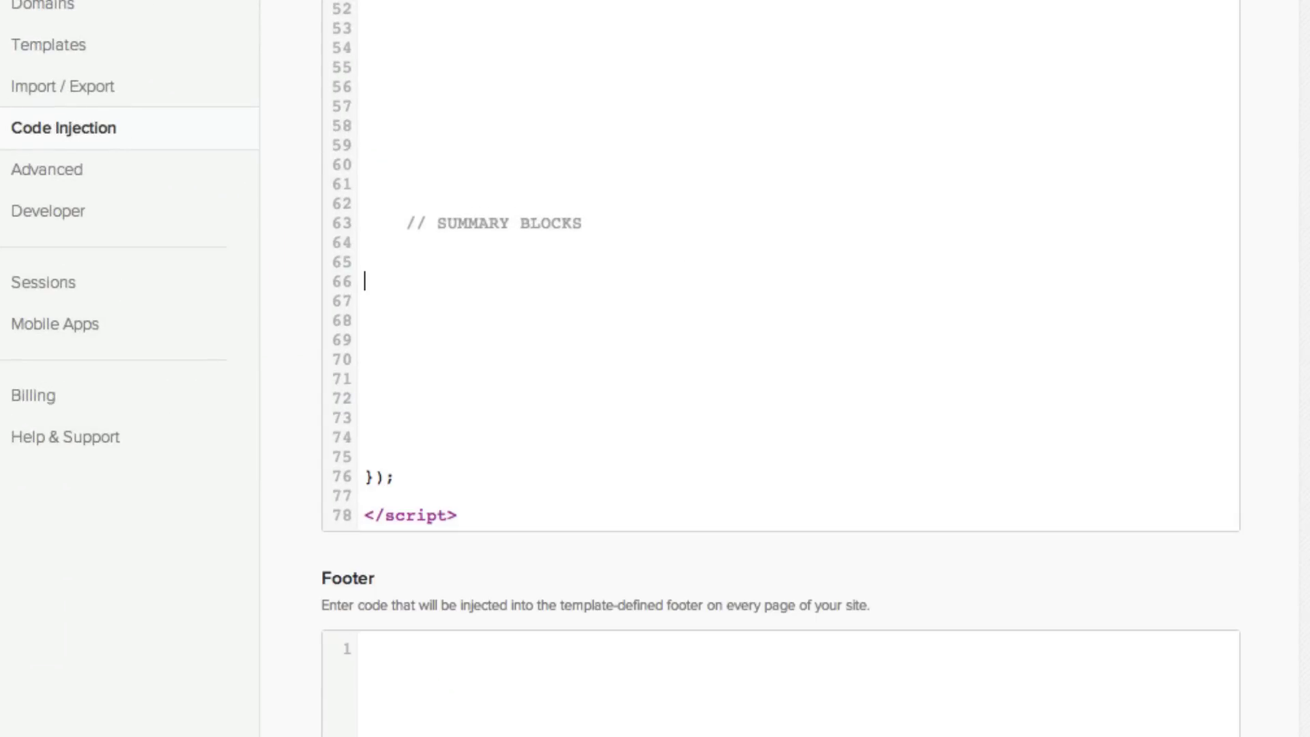
key(ctrl+v)
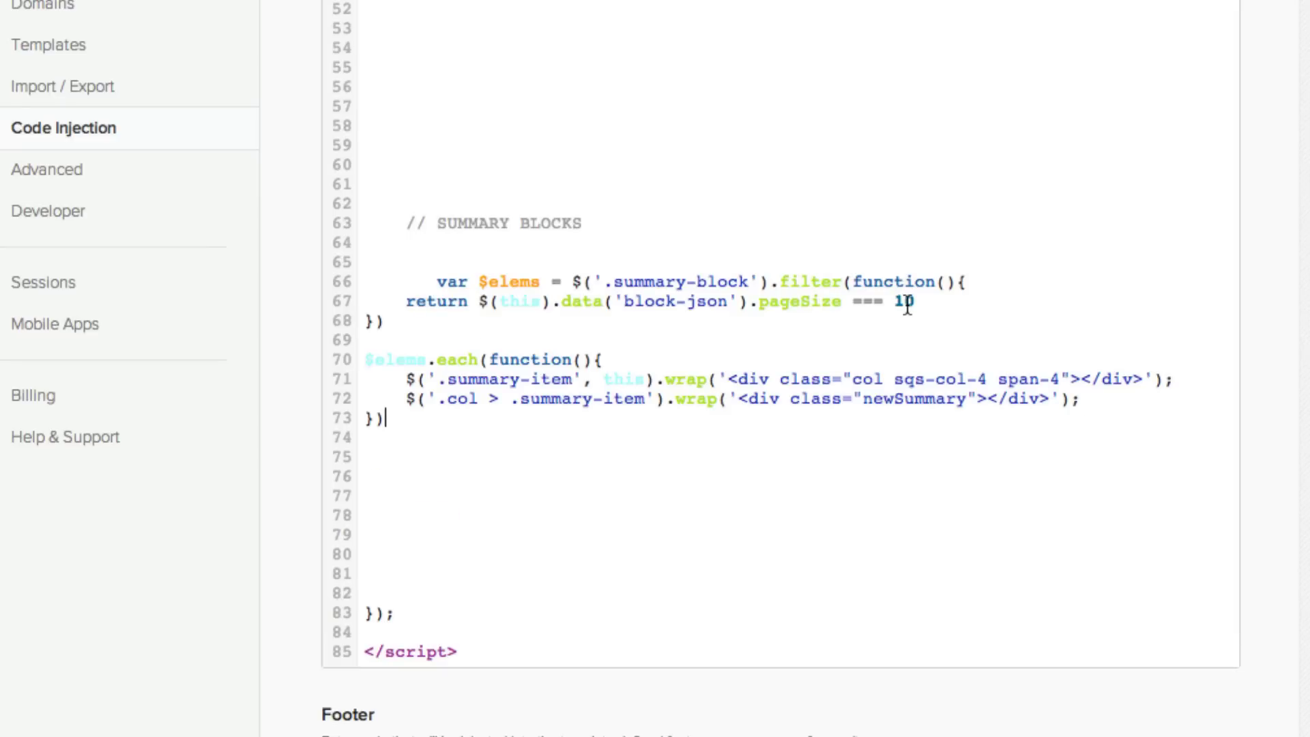
Change line 67's filter to pageSize != 0 so it matches every summary block
double_click(906, 301)
key(BackSpace)
key(BackSpace)
key(BackSpace)
key(BackSpace)
key(BackSpace)
text(!)
text(= 0)
click(989, 379)
key(BackSpace)
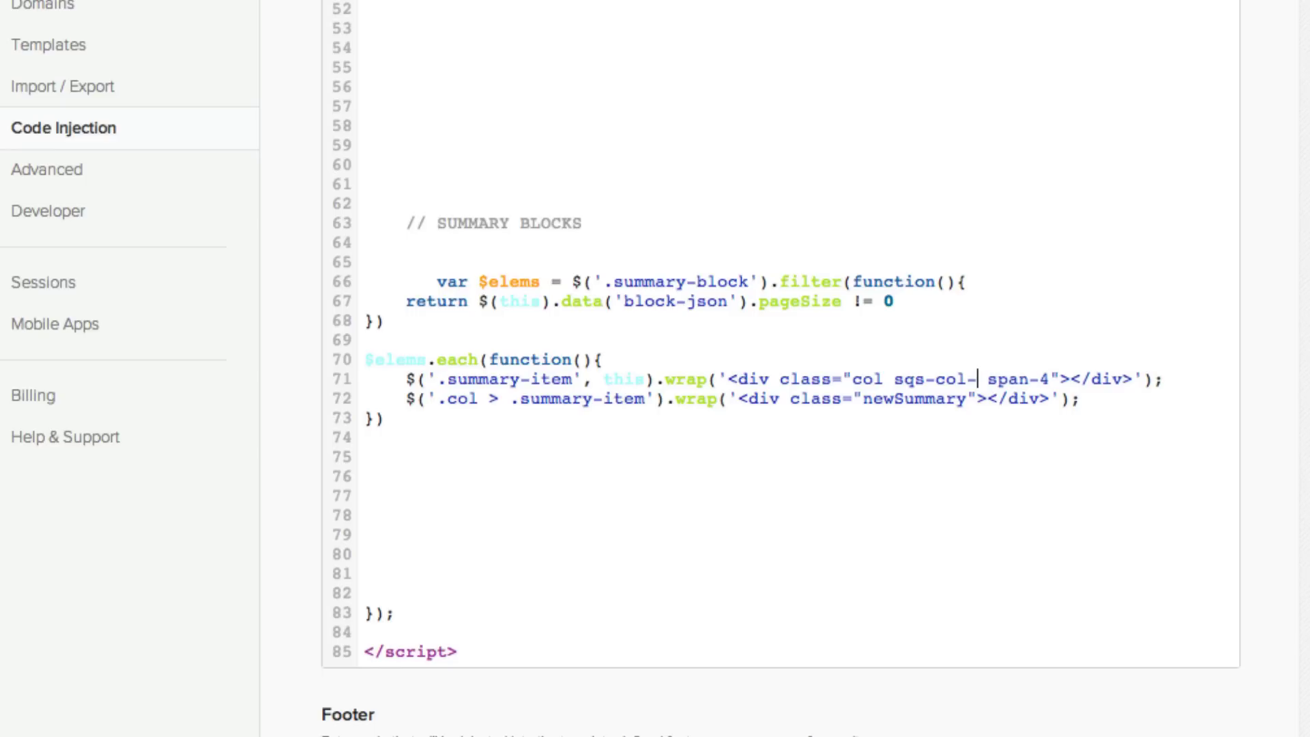
Change line 71's classes to sqs-col-3 and span-3
text(3)
click(1061, 379)
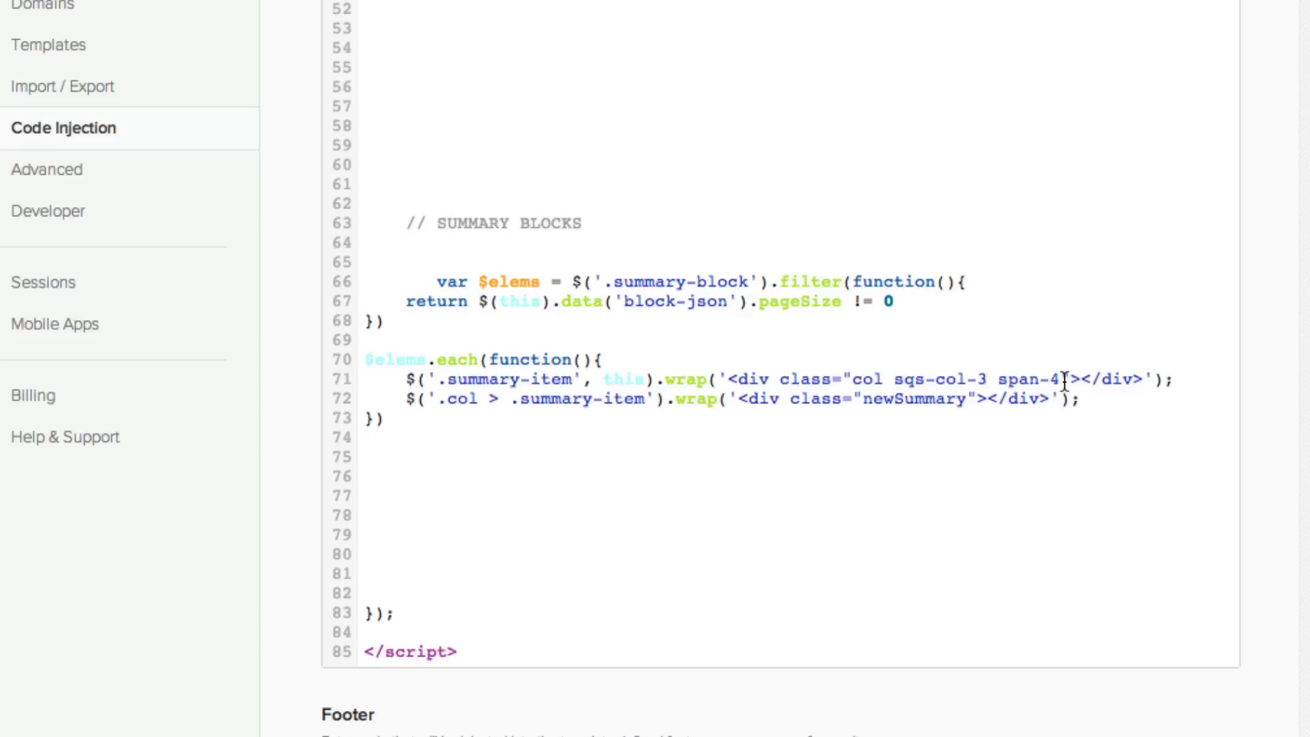
key(BackSpace)
text(3)
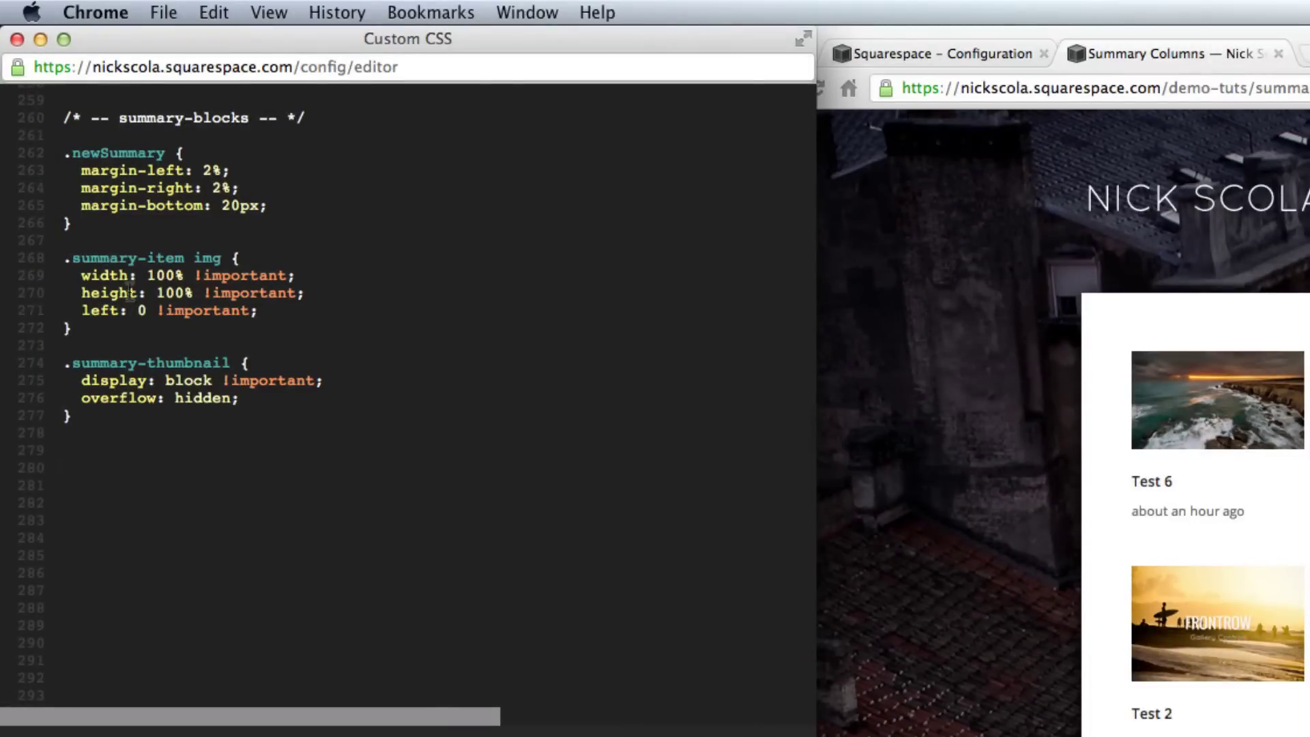
Highlight the .newSummary class in the Custom CSS, then switch to the live preview
double_click(130, 153)
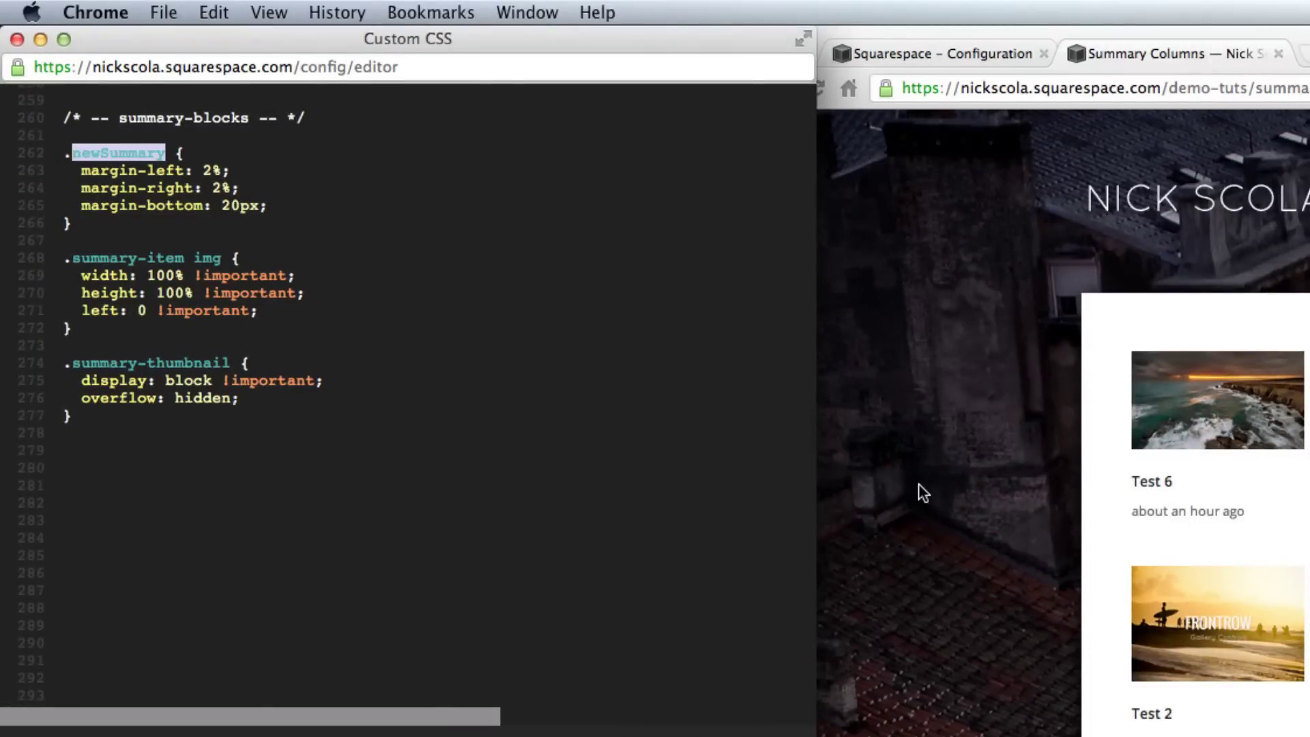
click(370, 229)
key(super+grave)
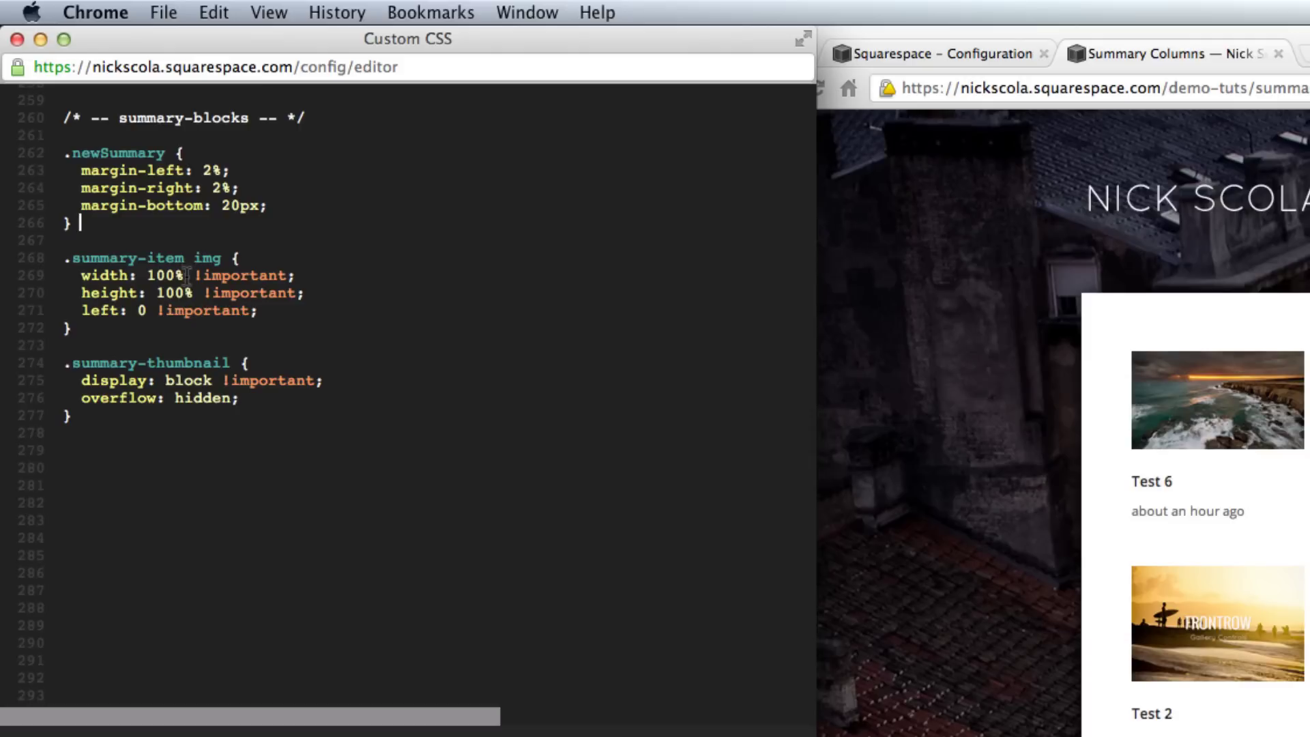
Point out the .summary-item img width and .summary-thumbnail overflow rules, then return to the preview
click(170, 293)
scroll(149, 309, right, 1)
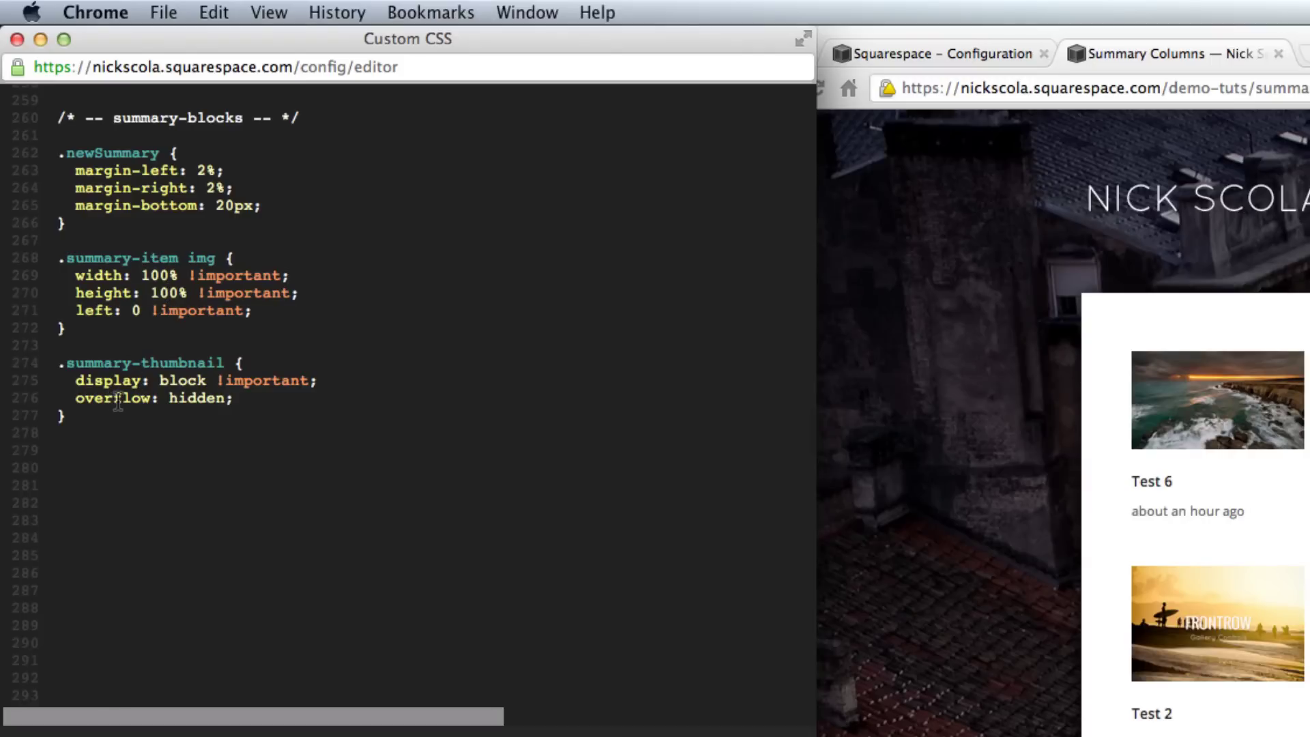
click(117, 401)
mouse_move(34, 413)
mouse_down()
mouse_move(35, 384)
mouse_move(47, 389)
mouse_up()
click(79, 414)
key(Right)
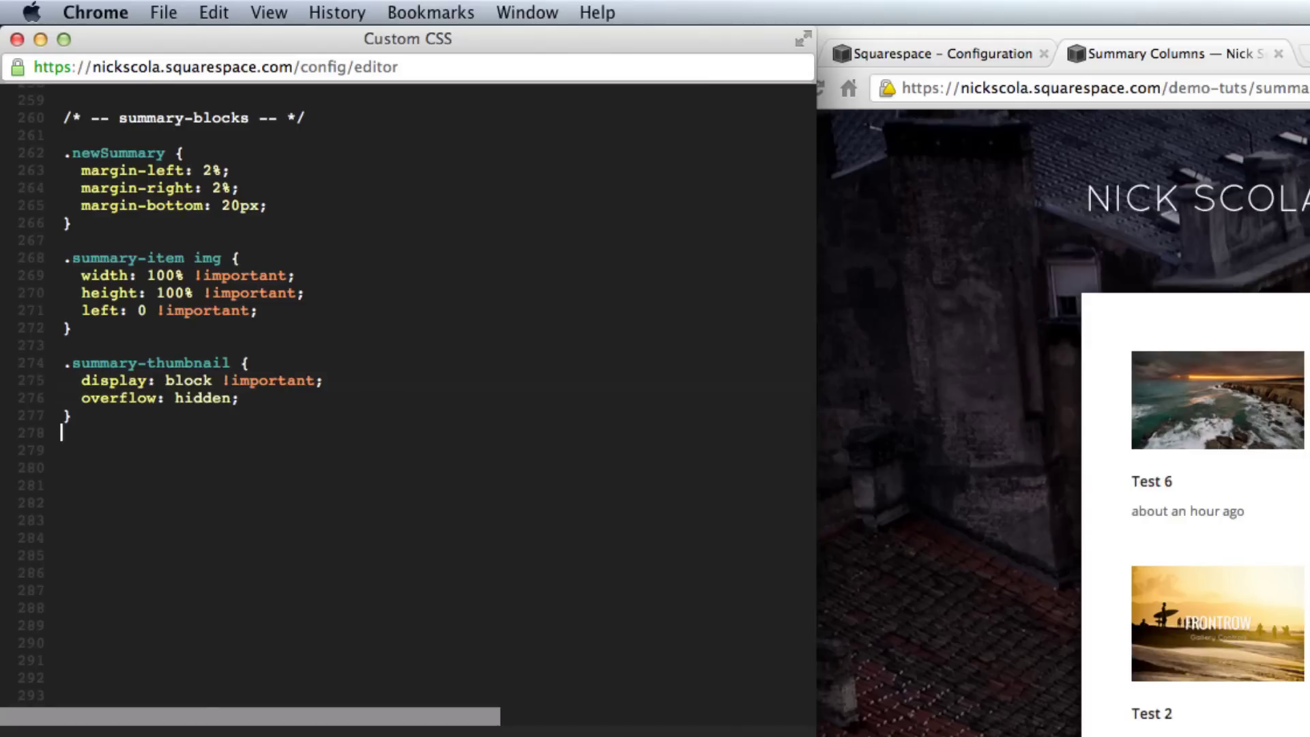
key(super+grave)
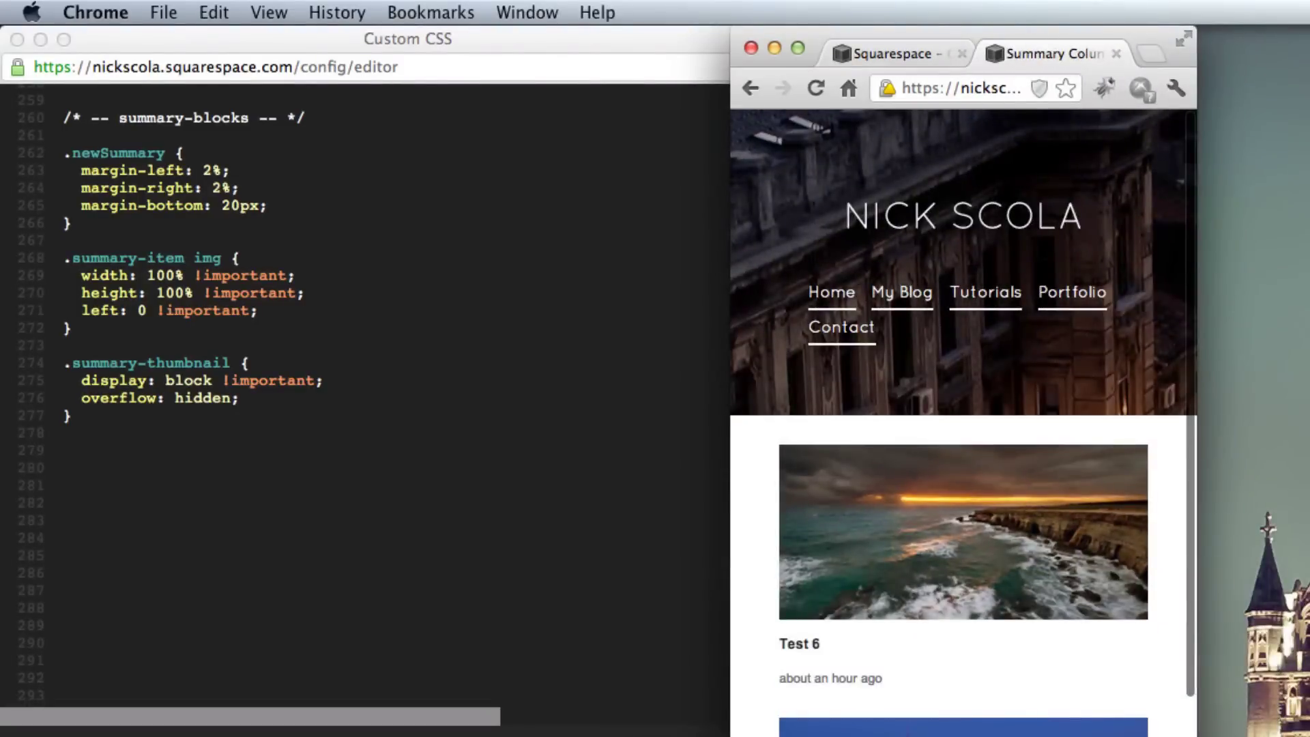
Scroll down the live summary page and reload it
scroll(963, 423, down, 5)
scroll(963, 423, down, 4)
scroll(963, 423, down, 5)
scroll(963, 424, down, 2)
scroll(963, 423, down, 5)
key(super+r)
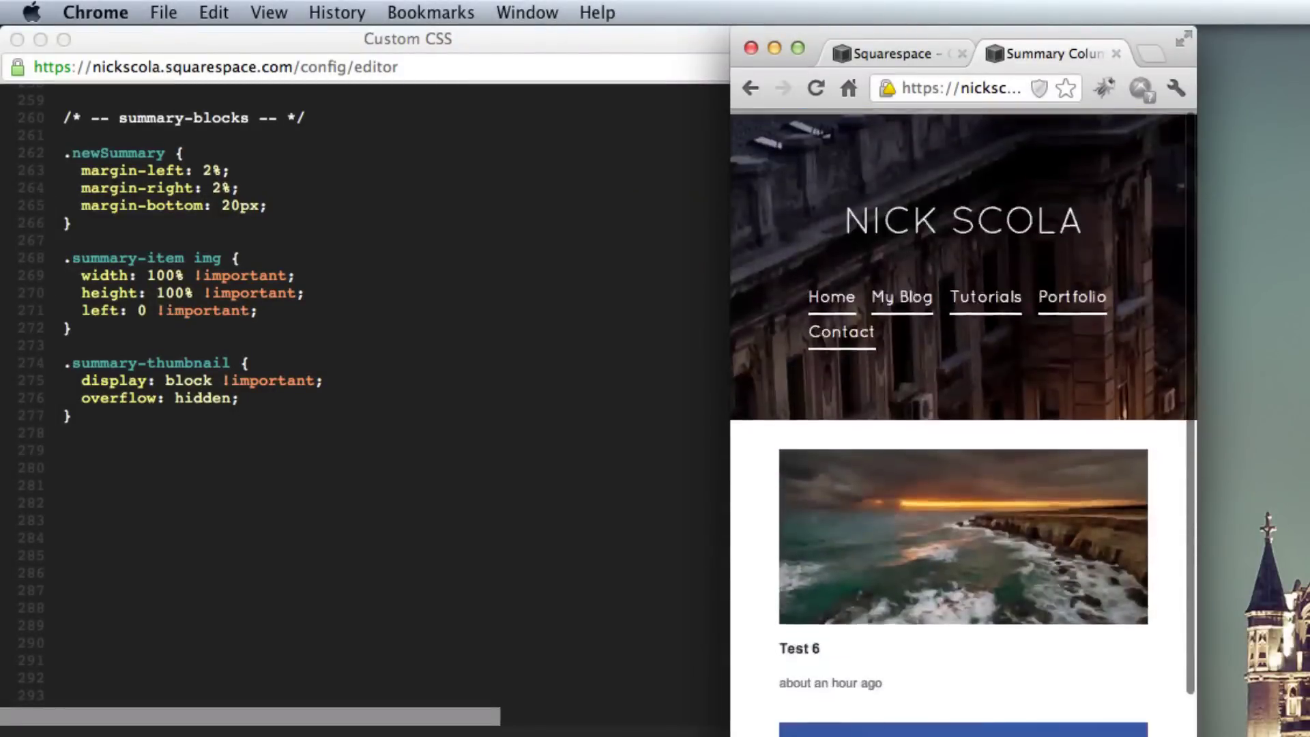
On the Squarespace configuration tab, widen the window and highlight the column class on line 71
click(907, 56)
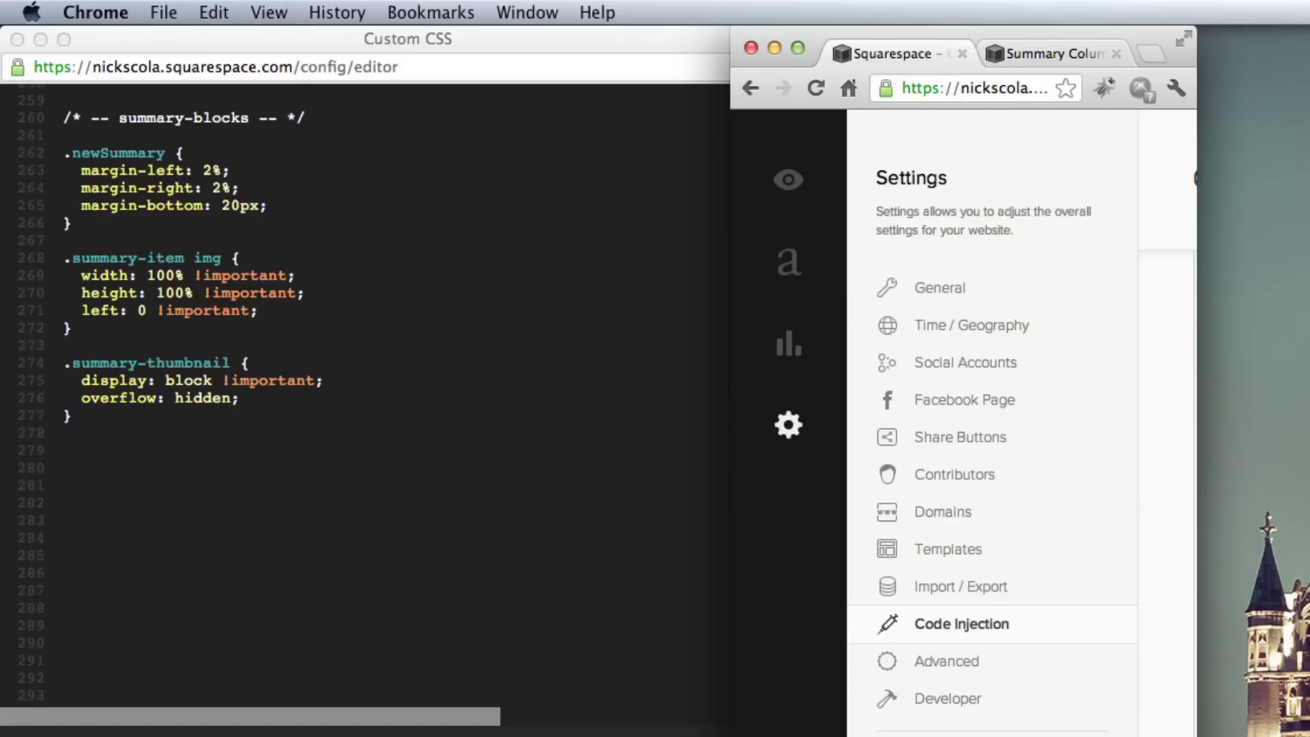
drag(1197, 456, 1307, 462)
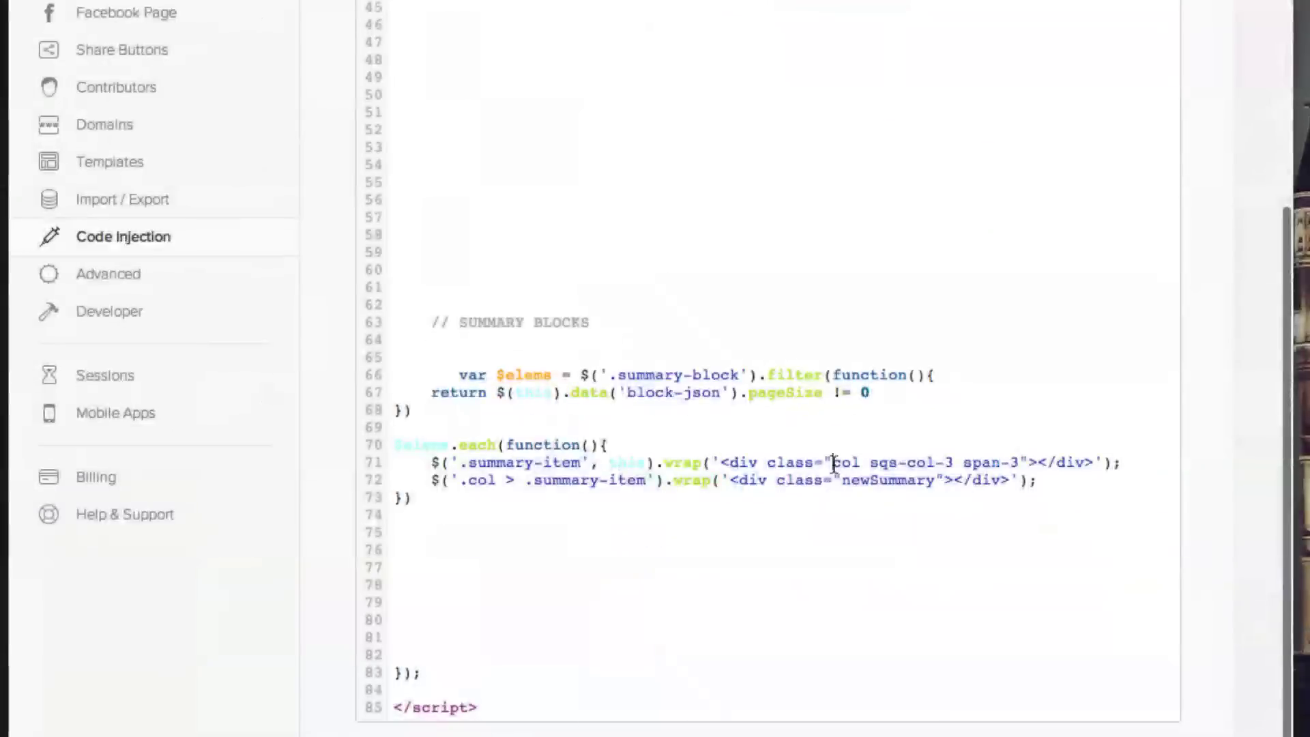
drag(832, 463, 906, 465)
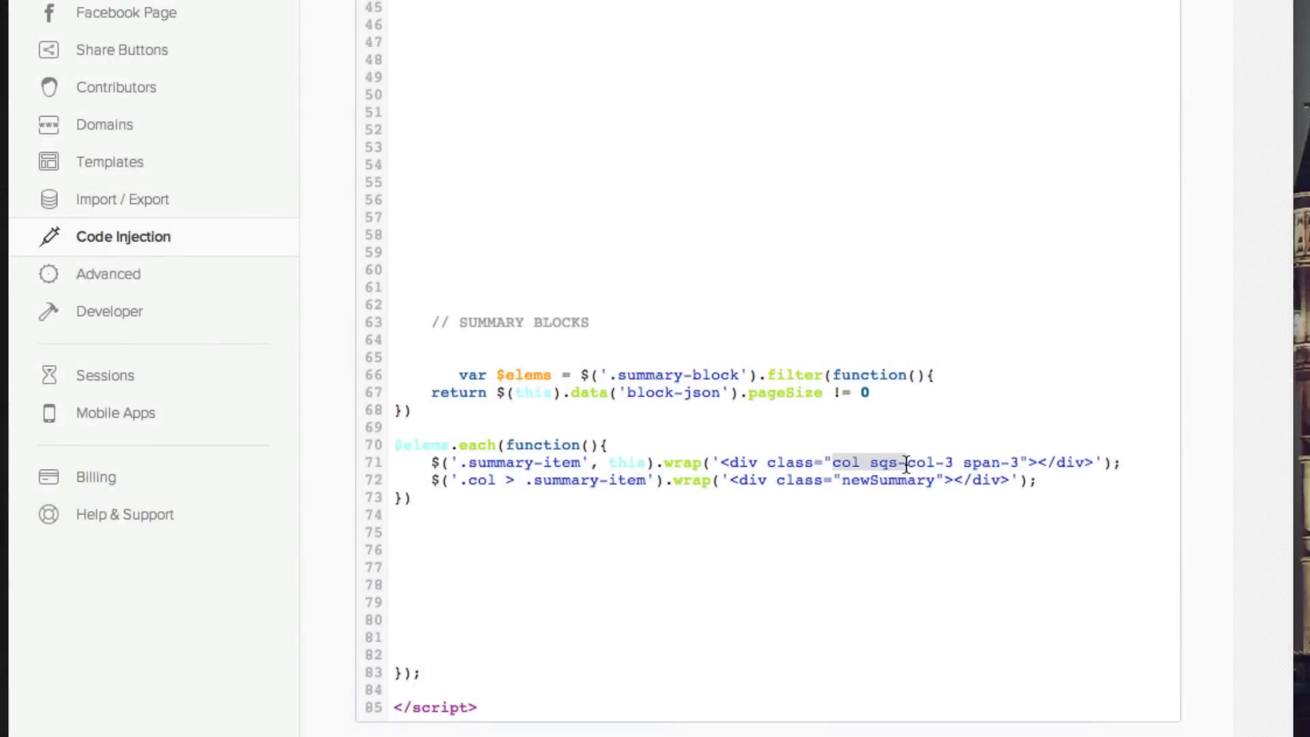
click(879, 493)
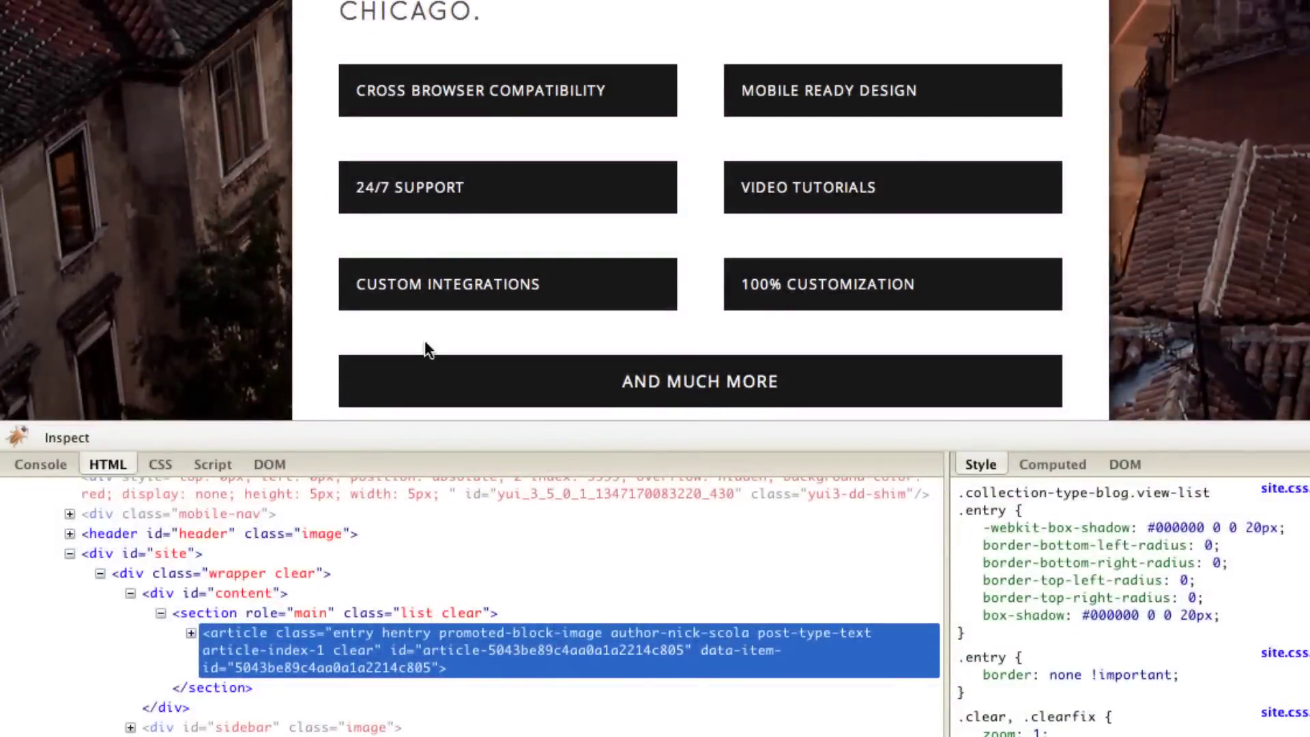
scroll(326, 628, up, 1)
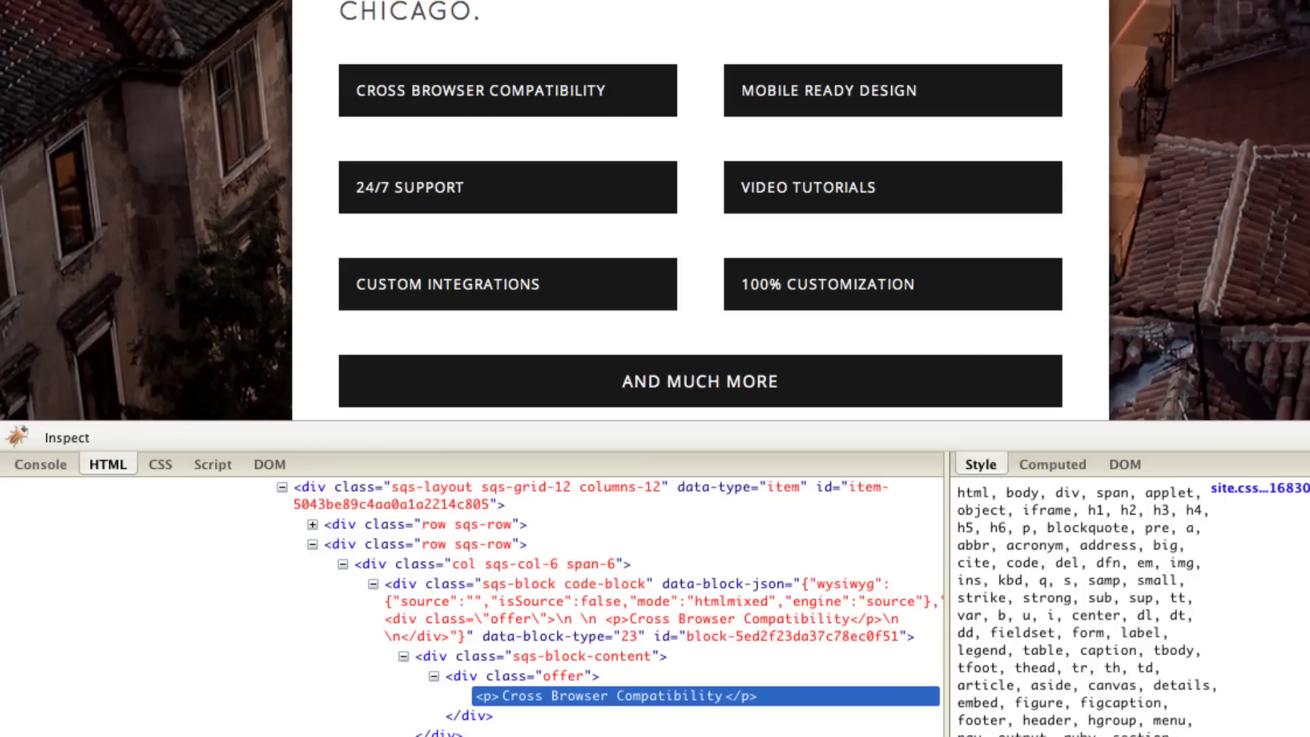
key(F12)
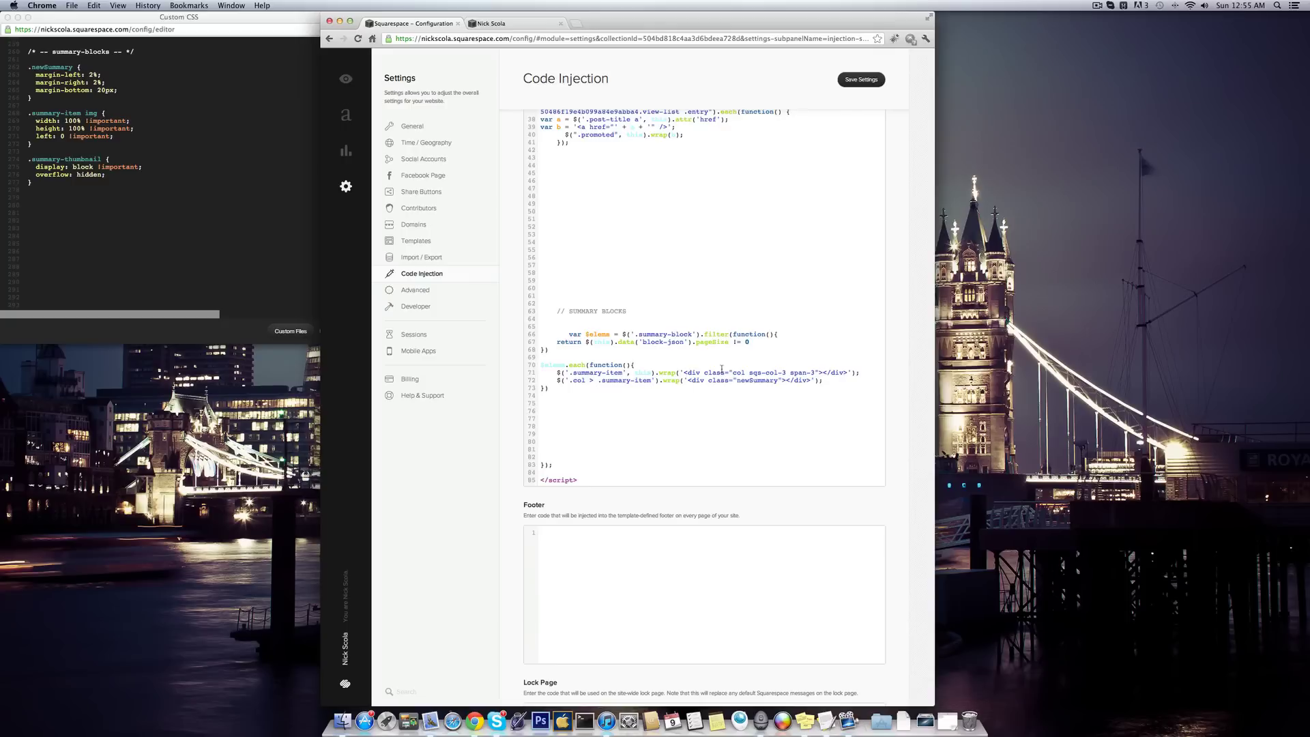
Open the Contact page from Pages, view it live, then follow the NICK SCOLA logo home
click(690, 393)
click(1098, 6)
click(1078, 12)
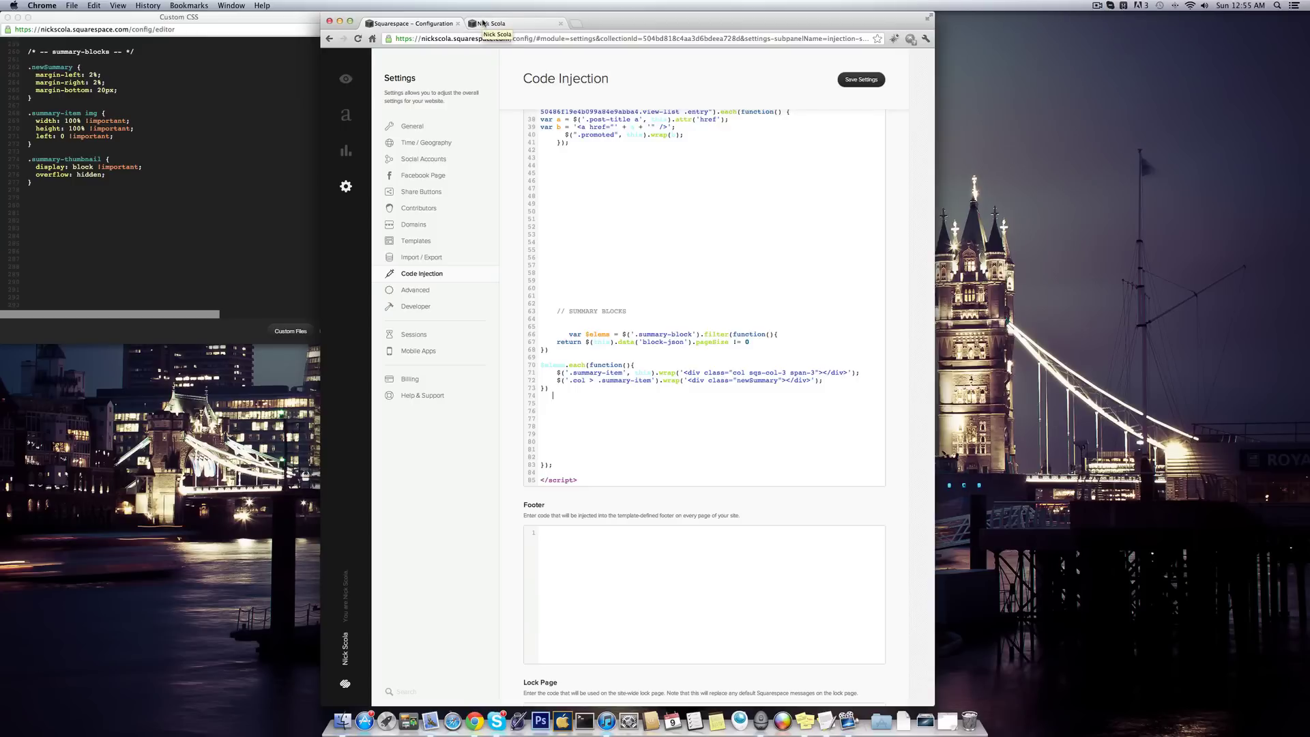
click(346, 115)
click(420, 204)
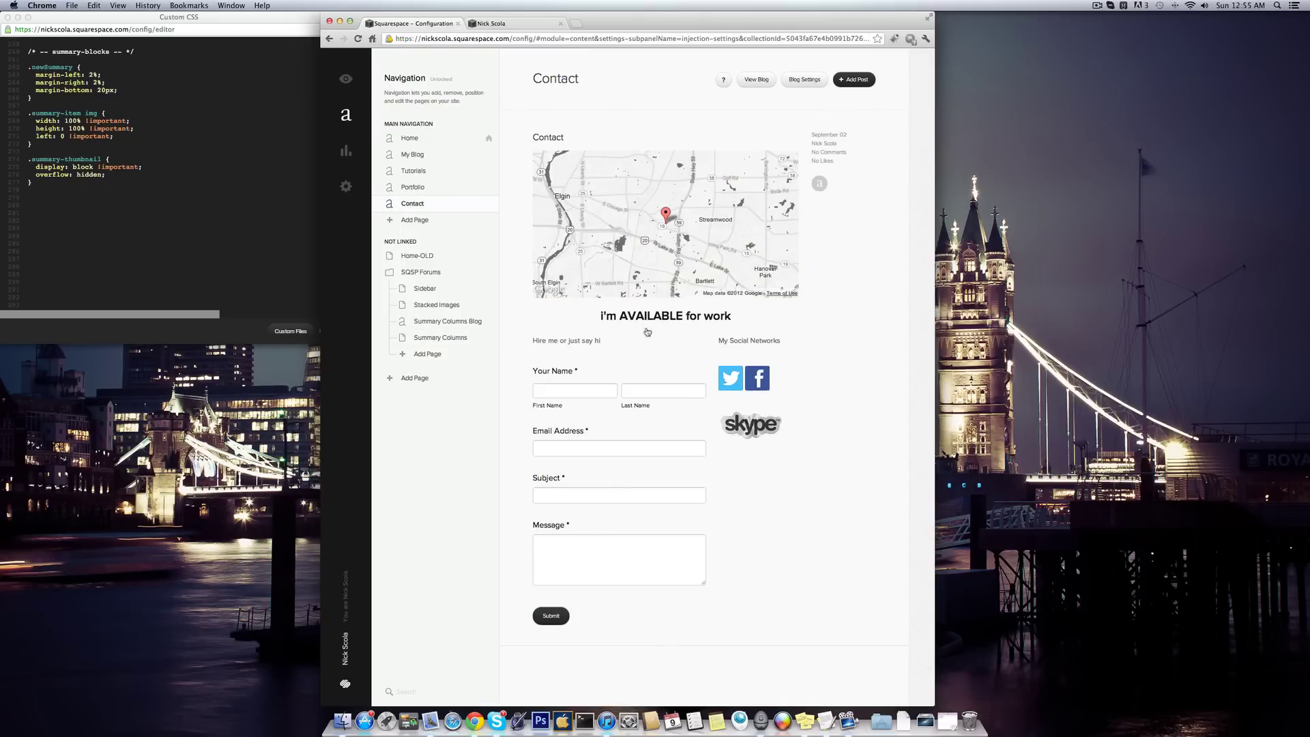
click(754, 79)
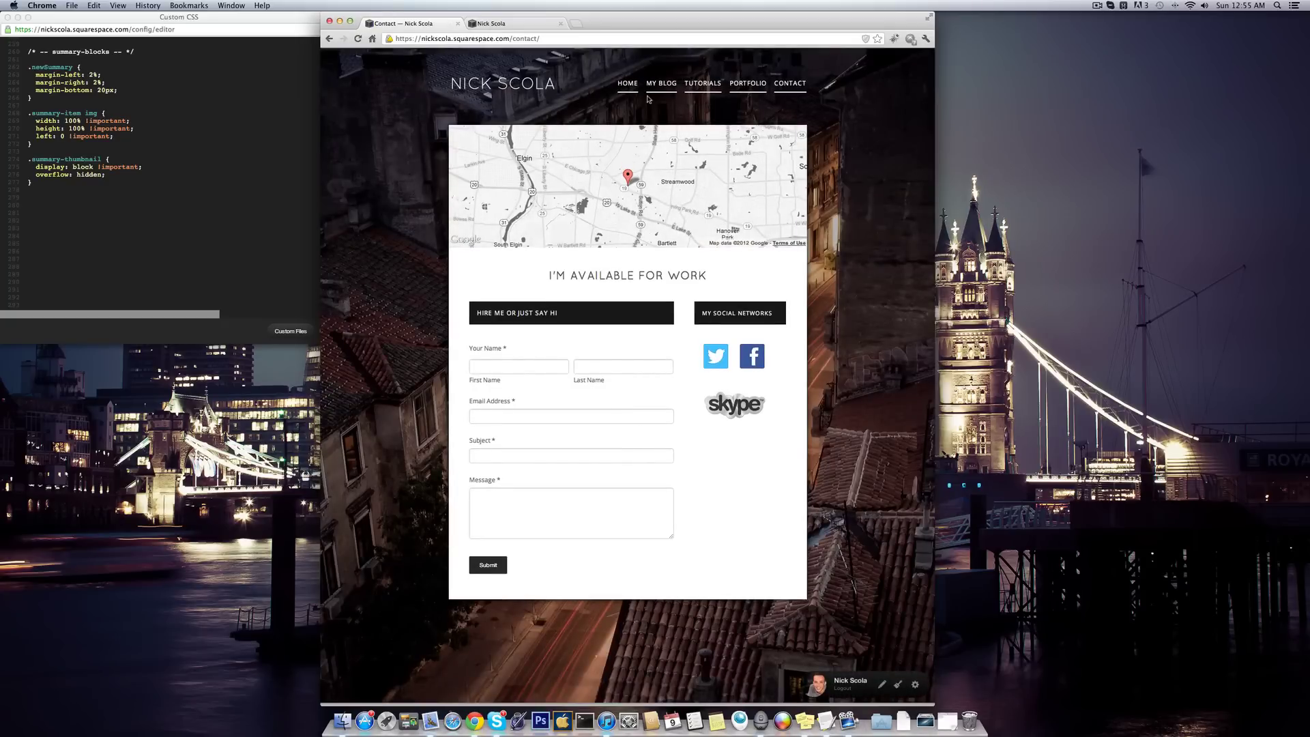
click(503, 87)
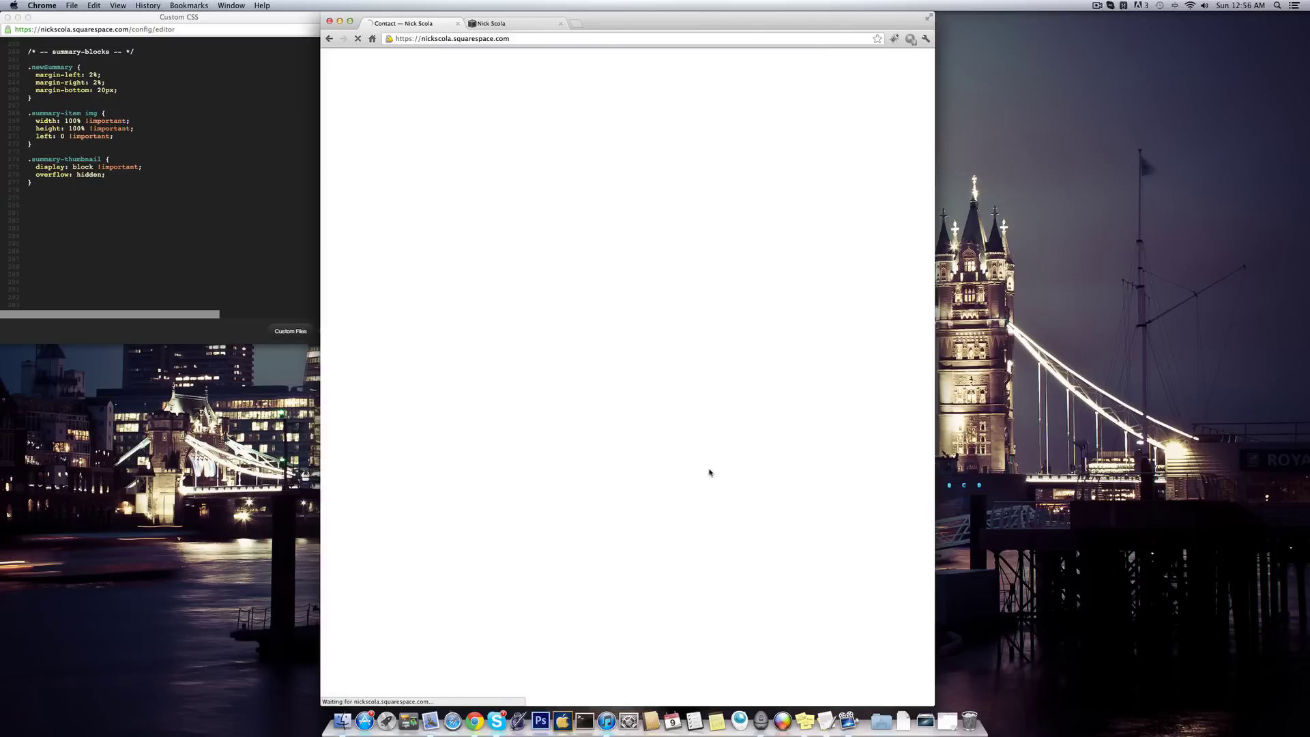